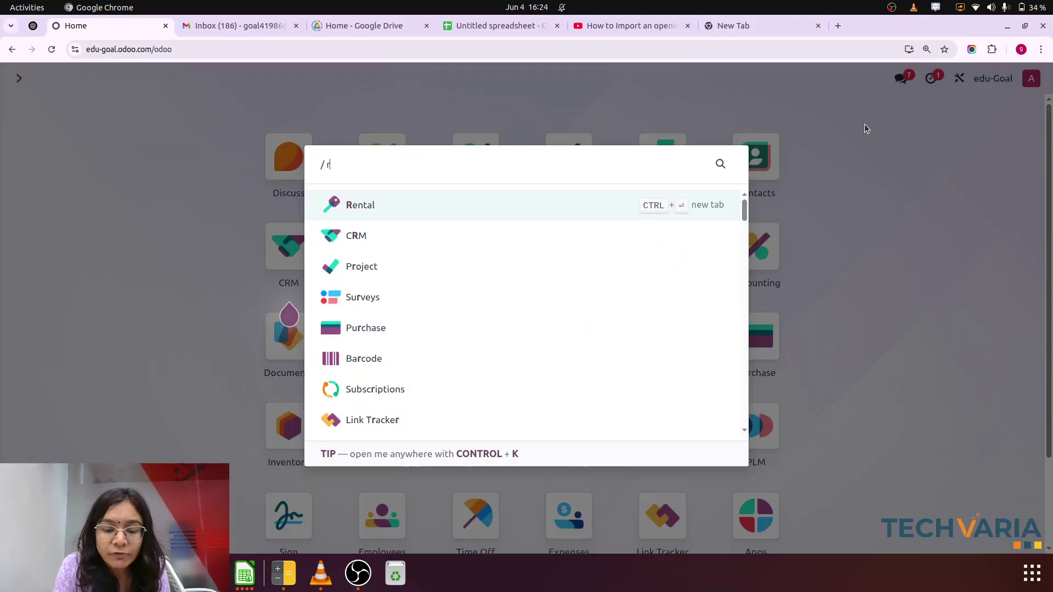
Step: Open a blank inventory rule form, examine its available Action options, and return to the apps overview
click(559, 206)
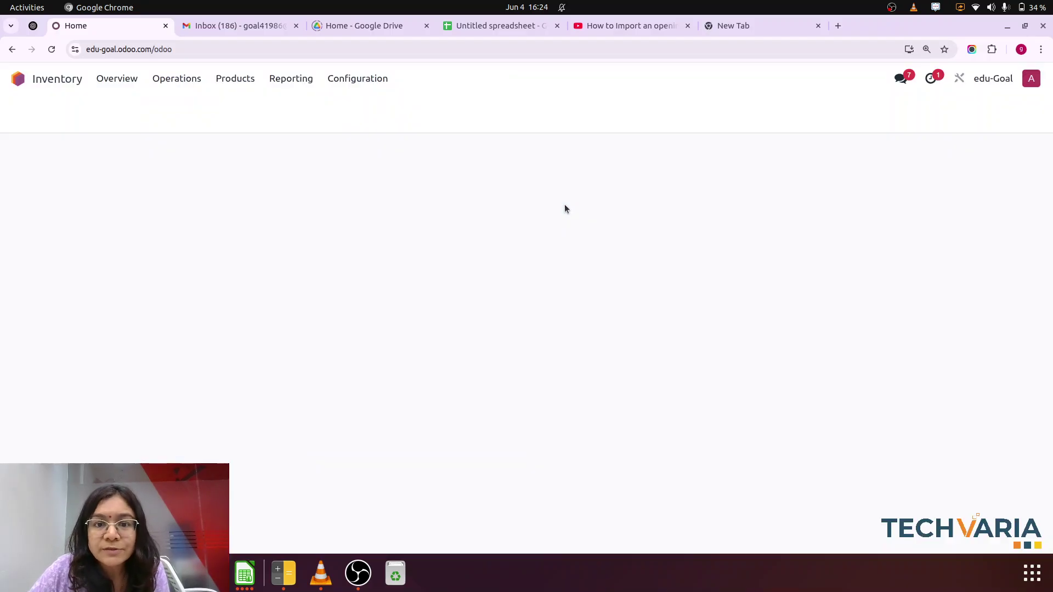
click(26, 113)
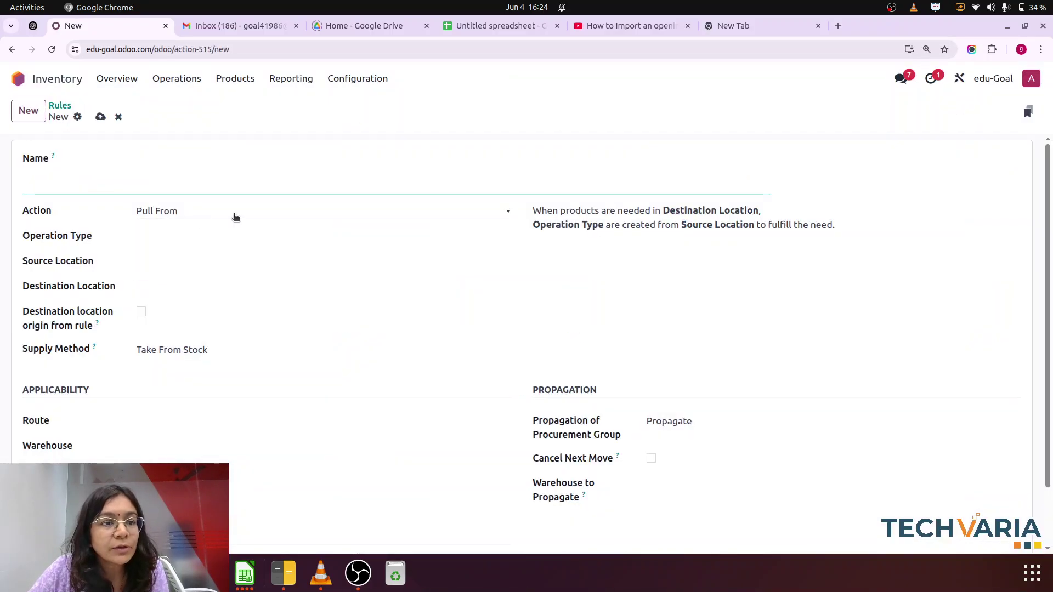
click(212, 215)
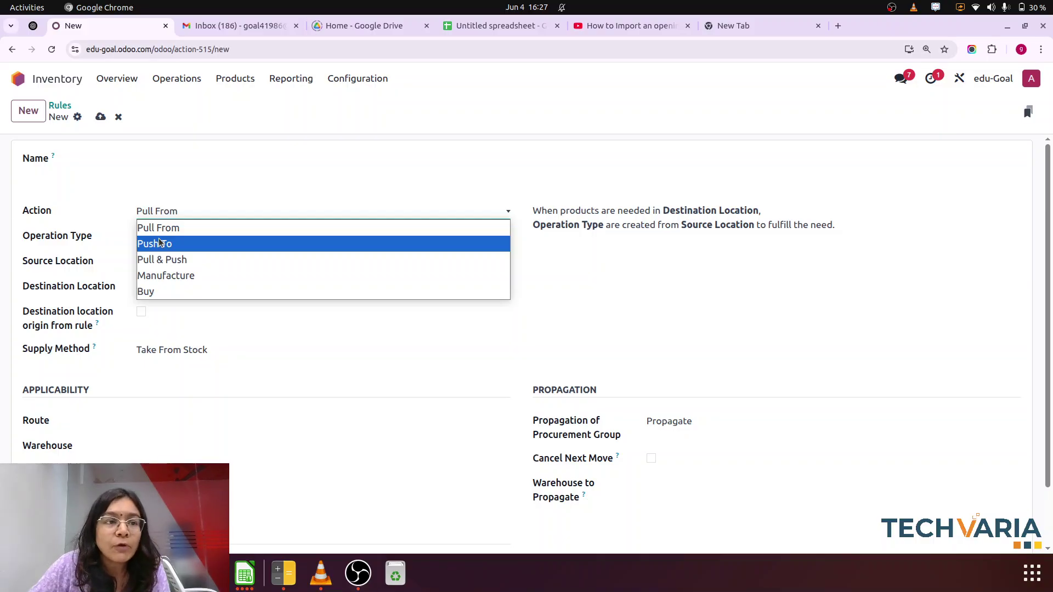
click(20, 82)
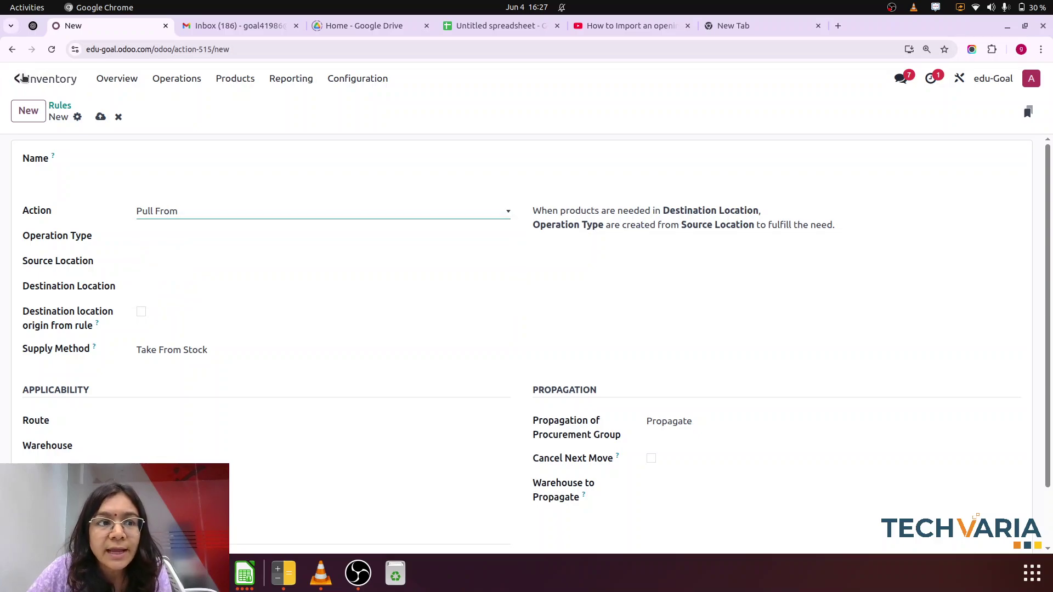
click(24, 79)
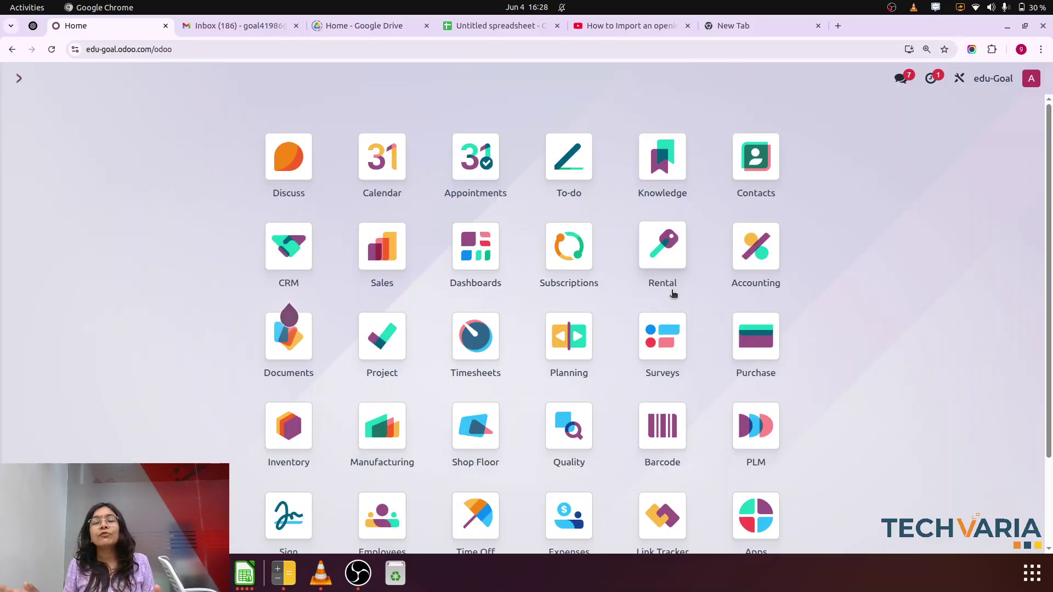
Step: Create and save an inventory route named "Return to Repair (new)"
text(rou)
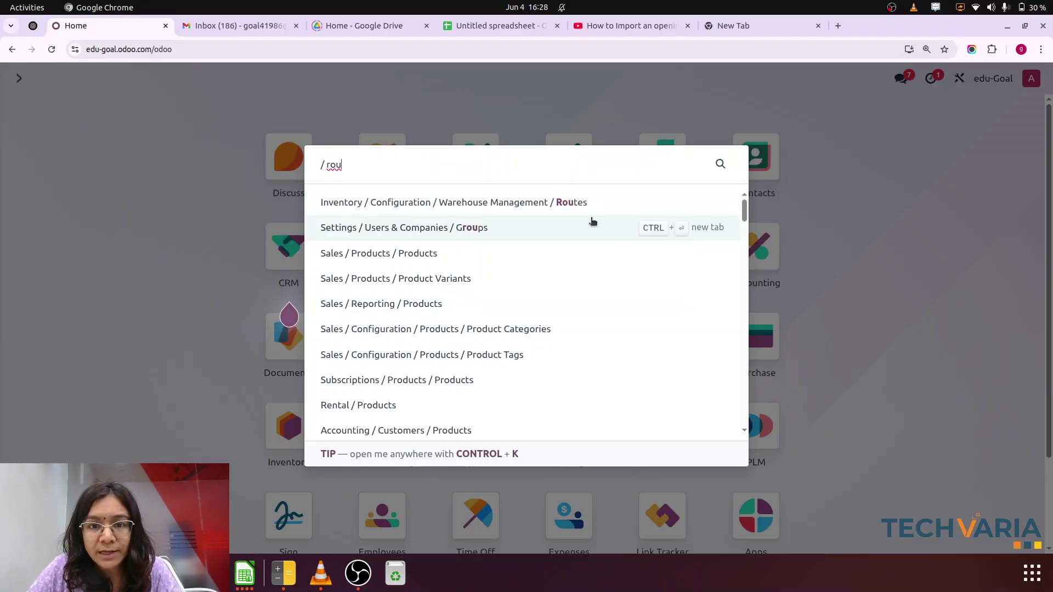
click(565, 204)
click(28, 111)
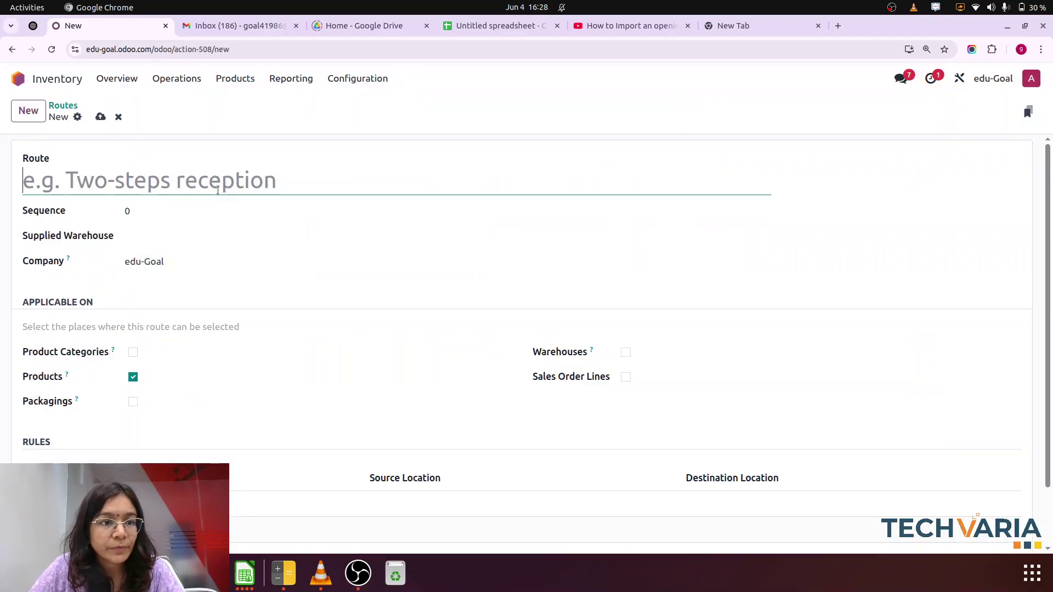
text(Re)
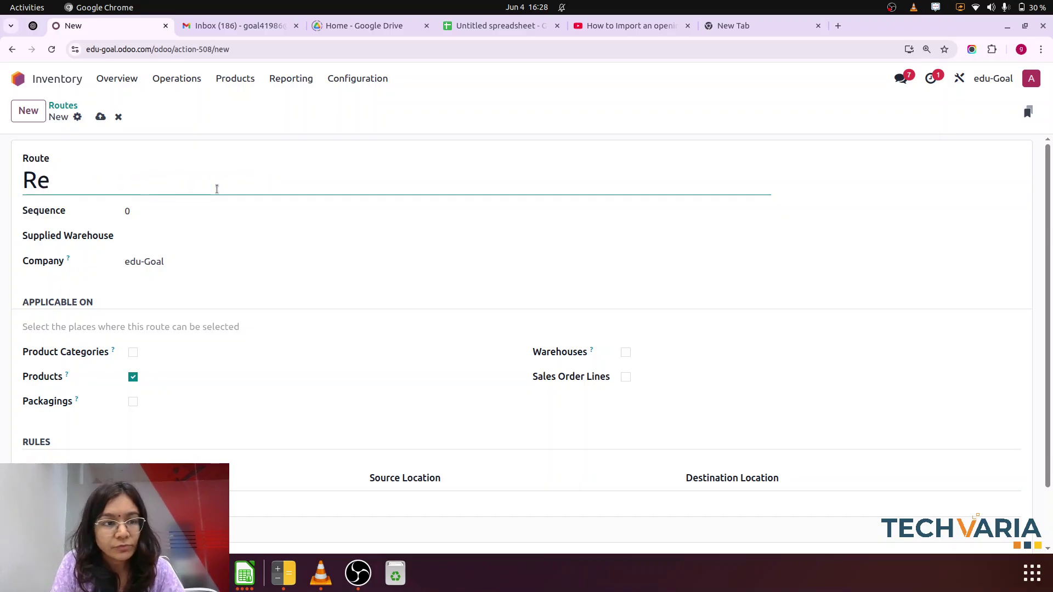
text(turn to )
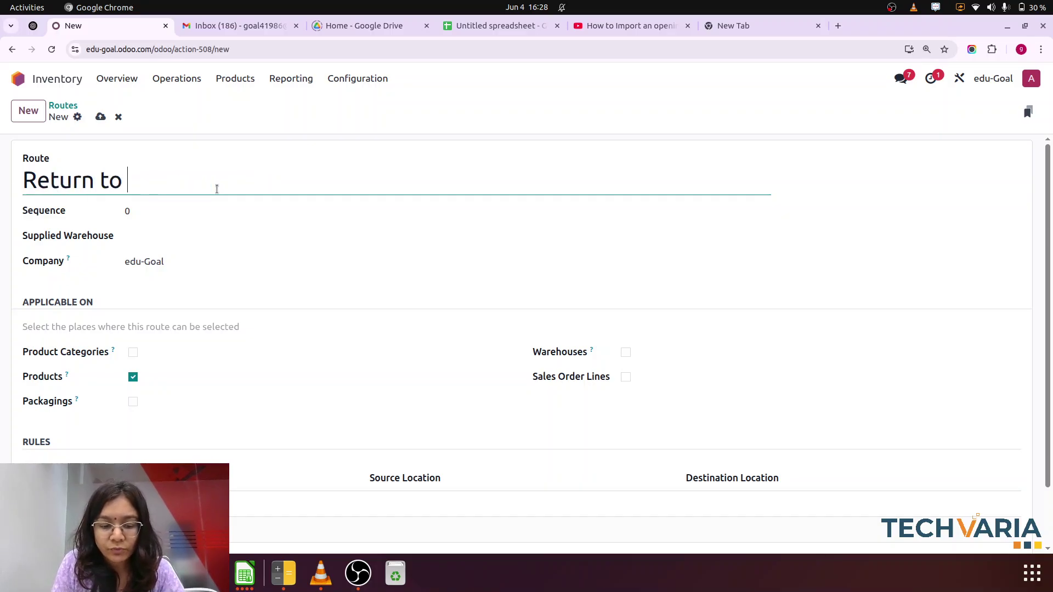
text(Repair)
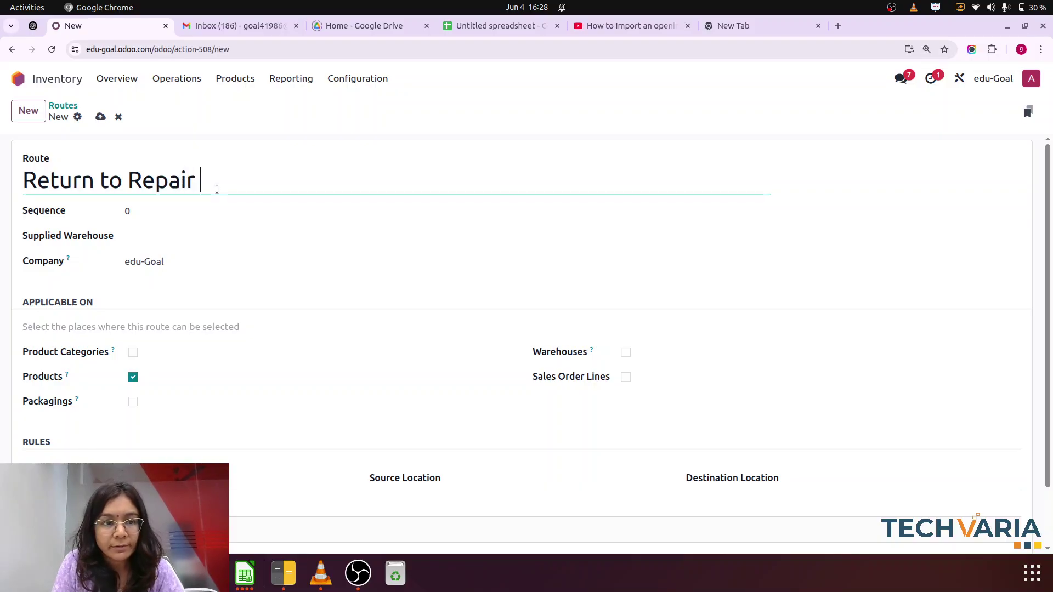
text( (new))
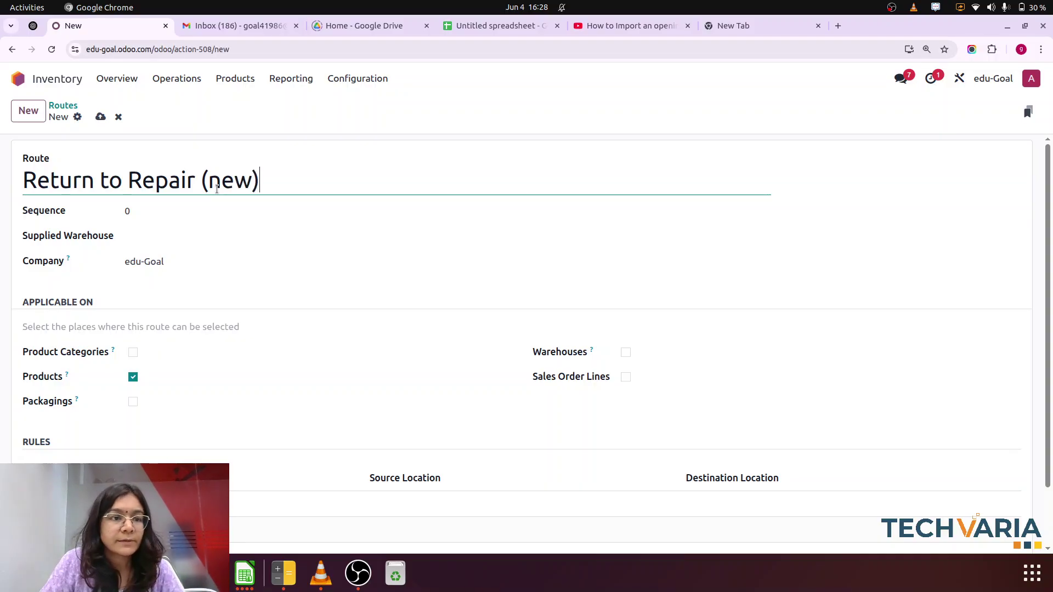
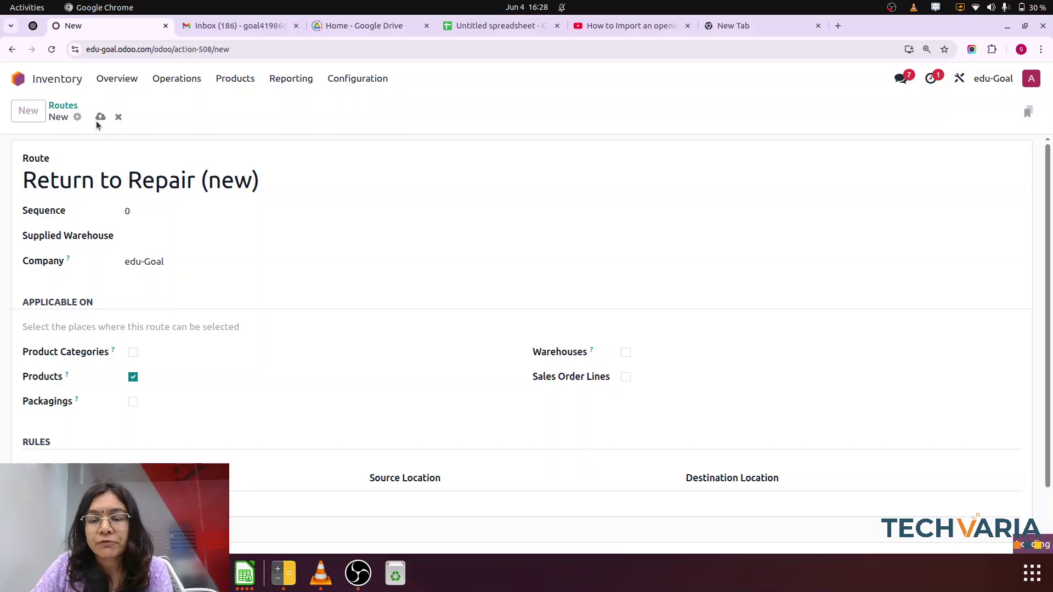
click(100, 117)
Step: Search the internal warehouse locations for "retu"
scroll(199, 216, down, 2)
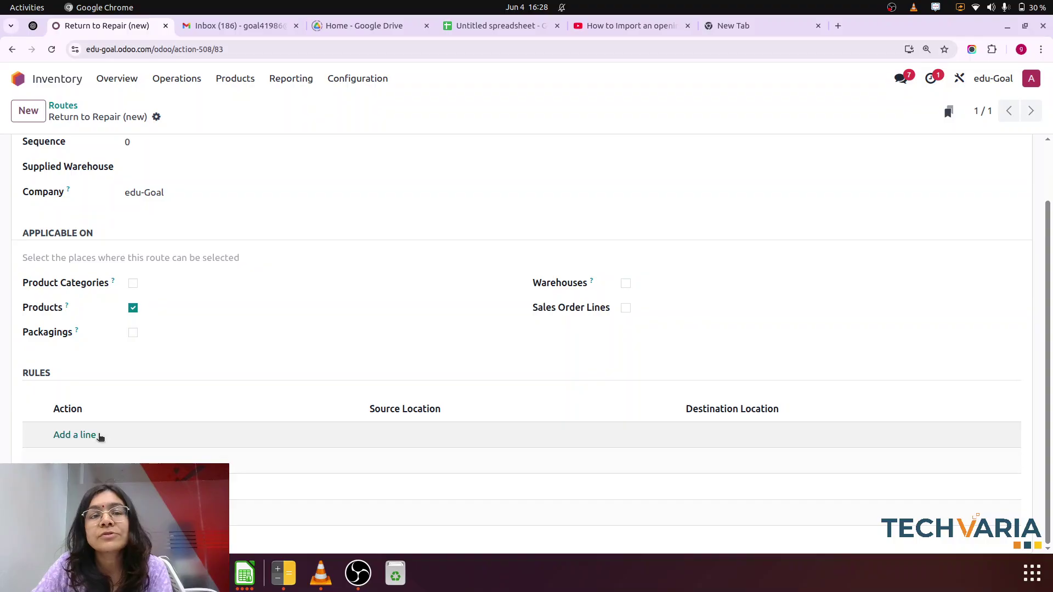
click(366, 82)
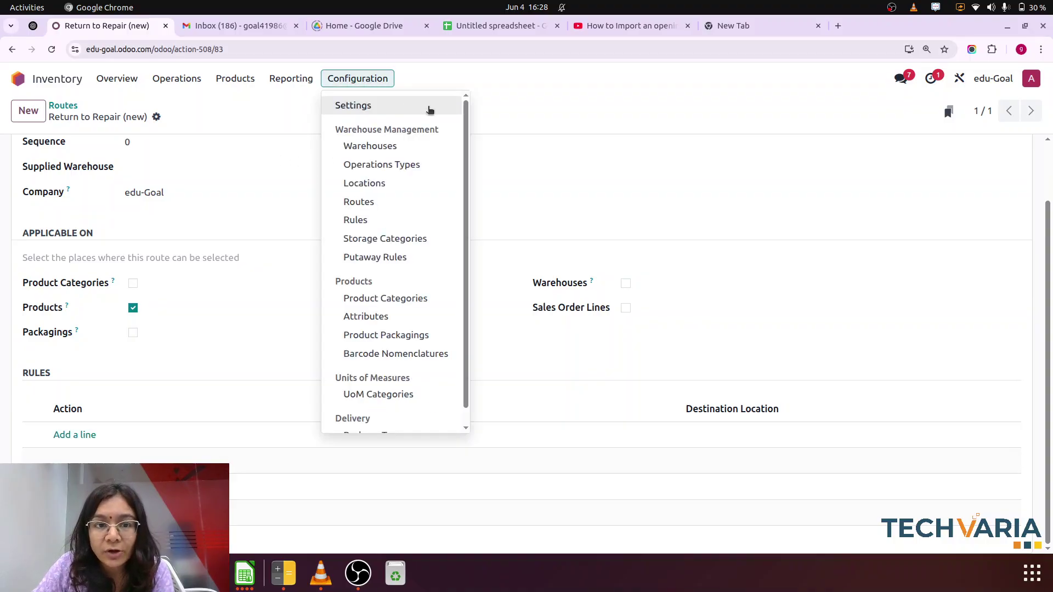
click(403, 169)
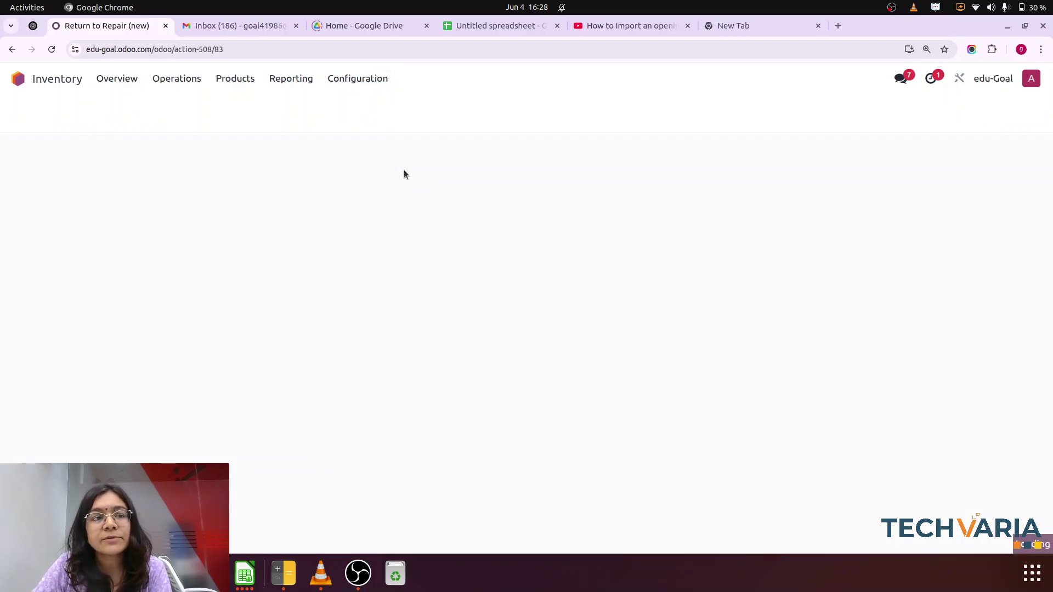
click(364, 78)
click(364, 185)
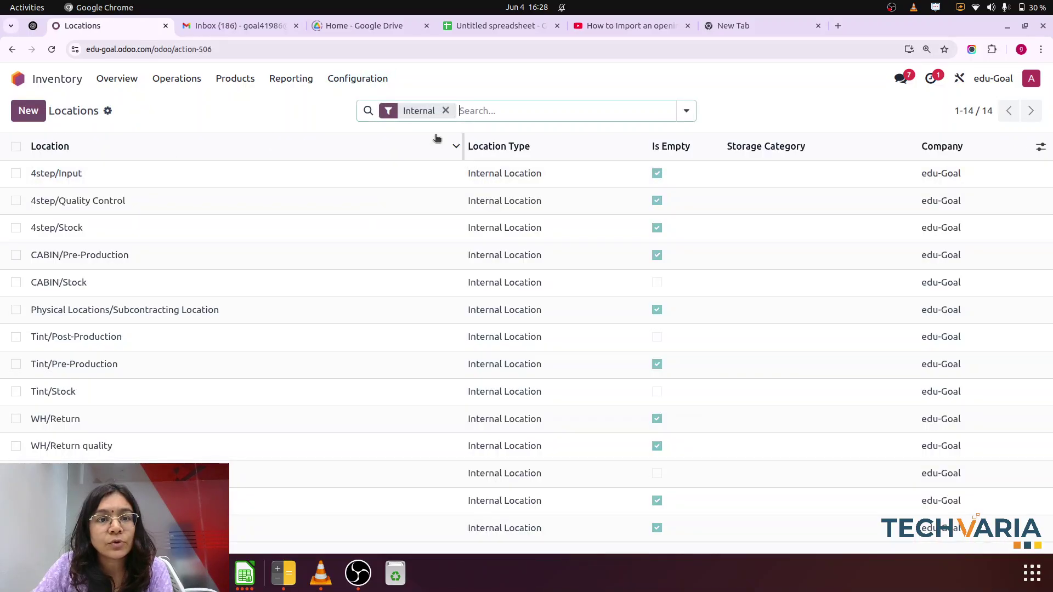
text(retu)
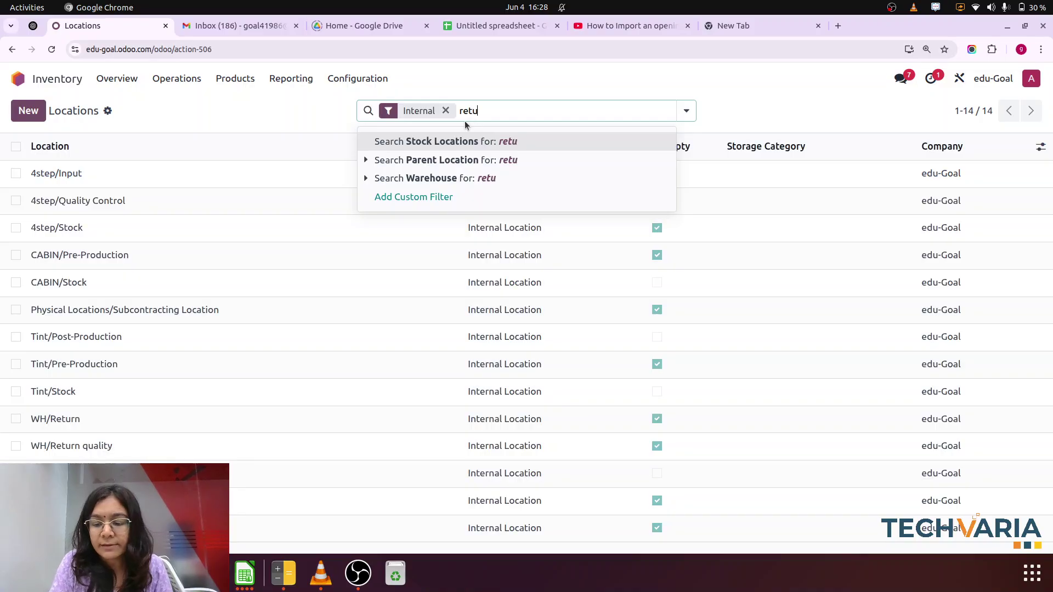
key(Return)
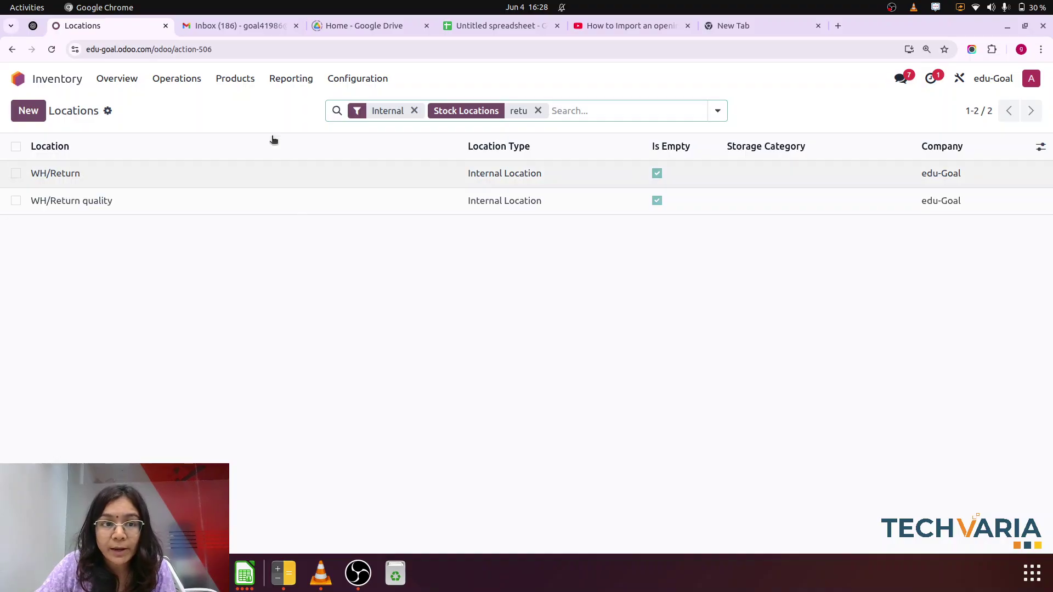
Step: Search the operation types for "ret" and review the settings of "Return to return quality"
click(336, 83)
click(390, 166)
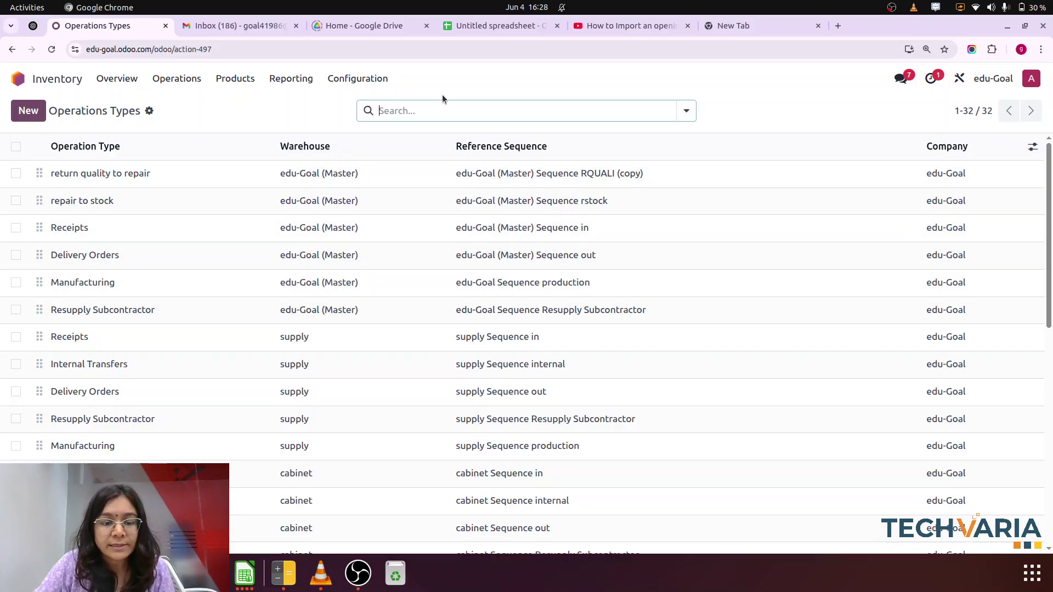
text(ret)
key(Return)
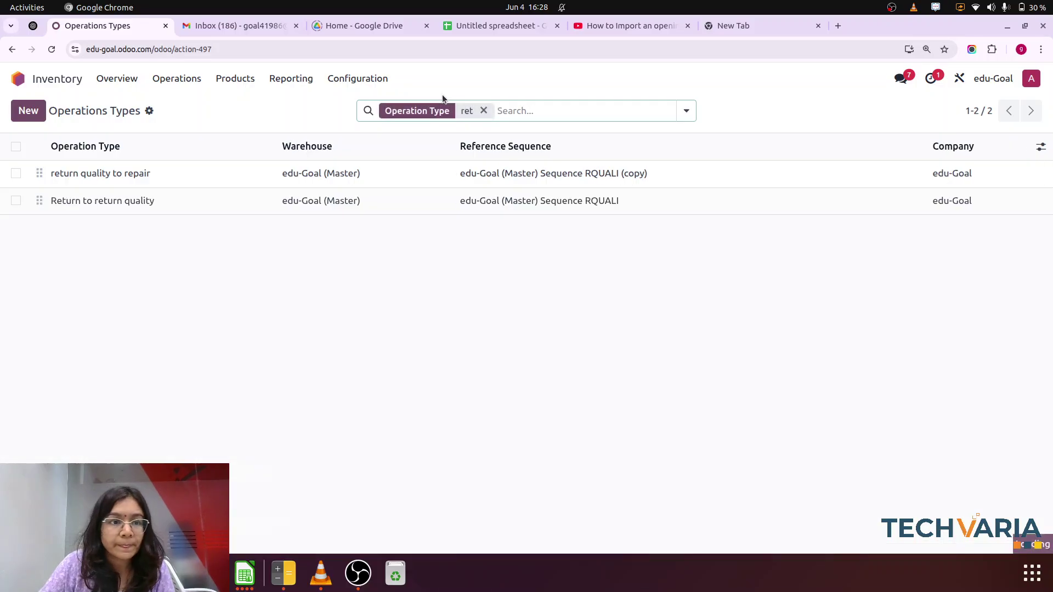
click(142, 203)
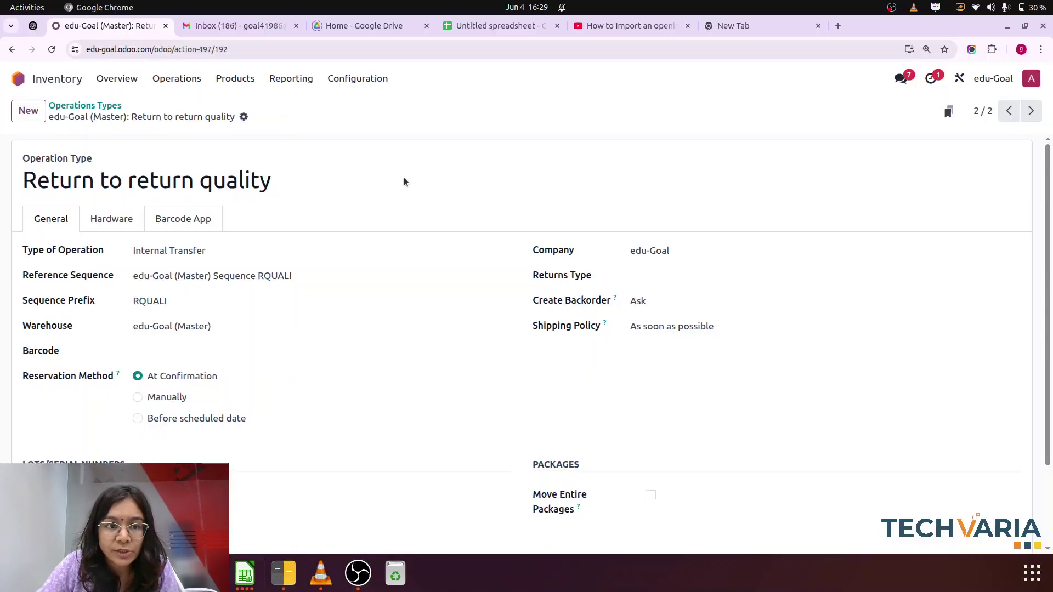
scroll(287, 176, down, 2)
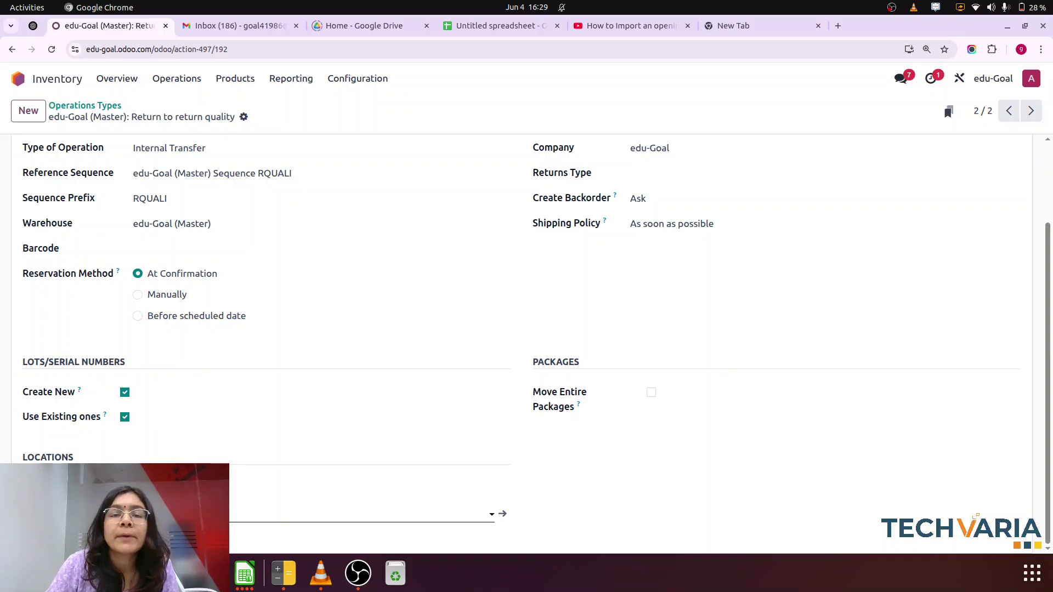
Step: Review the settings of the "return quality to repair" operation type
click(79, 105)
click(111, 175)
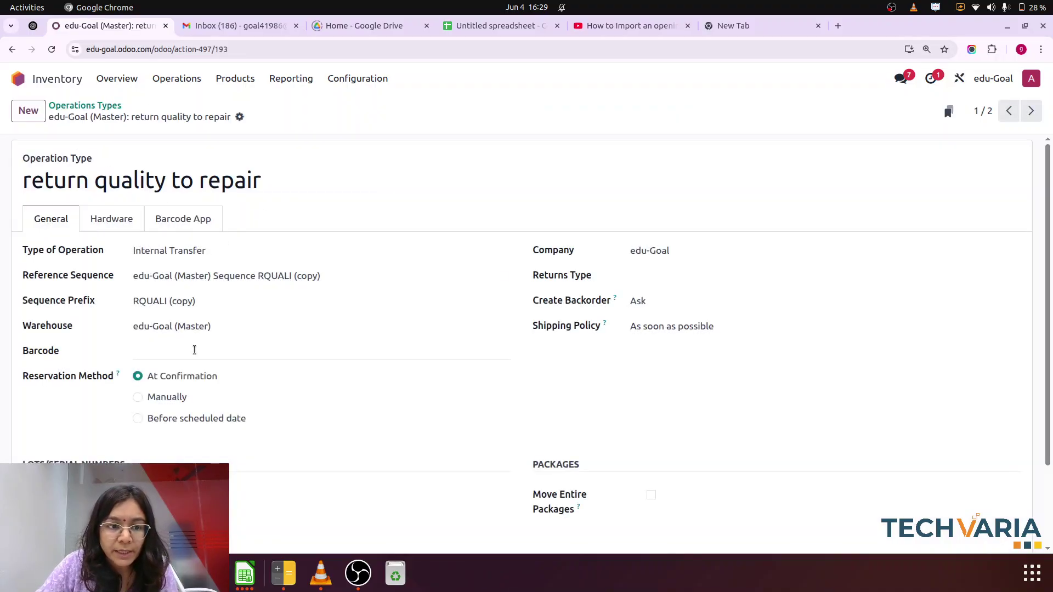
scroll(194, 349, down, 2)
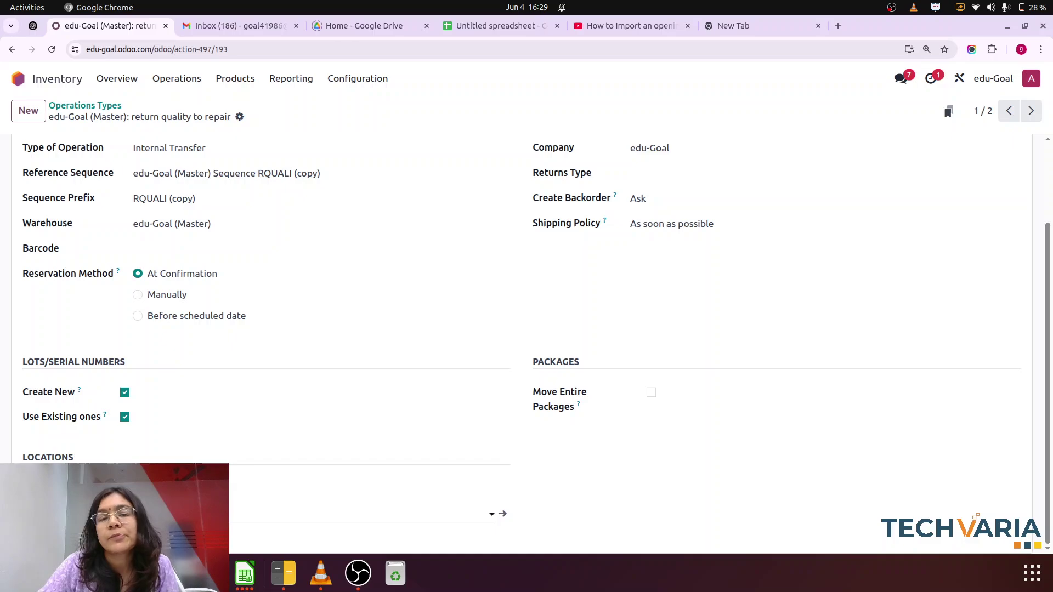
scroll(531, 345, up, 2)
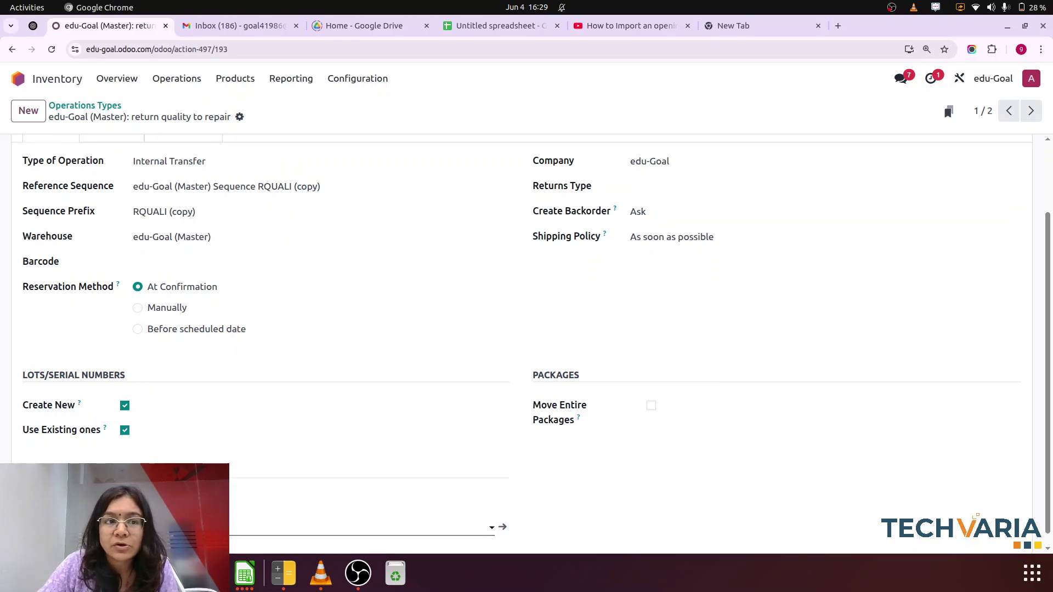
Step: Search the operation types for "sto" instead and review the settings of "repair to stock"
click(77, 106)
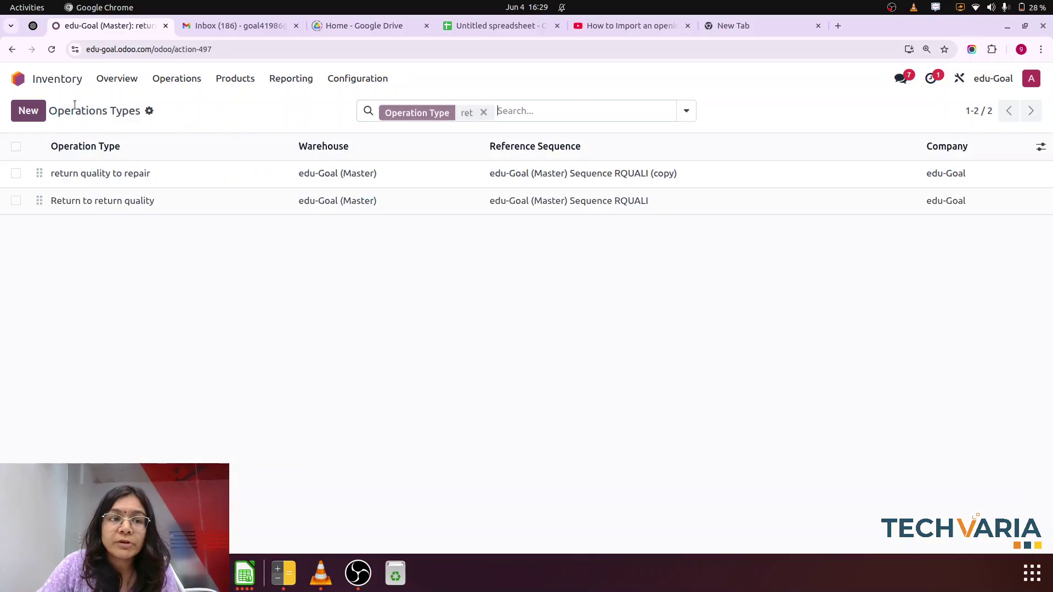
click(481, 111)
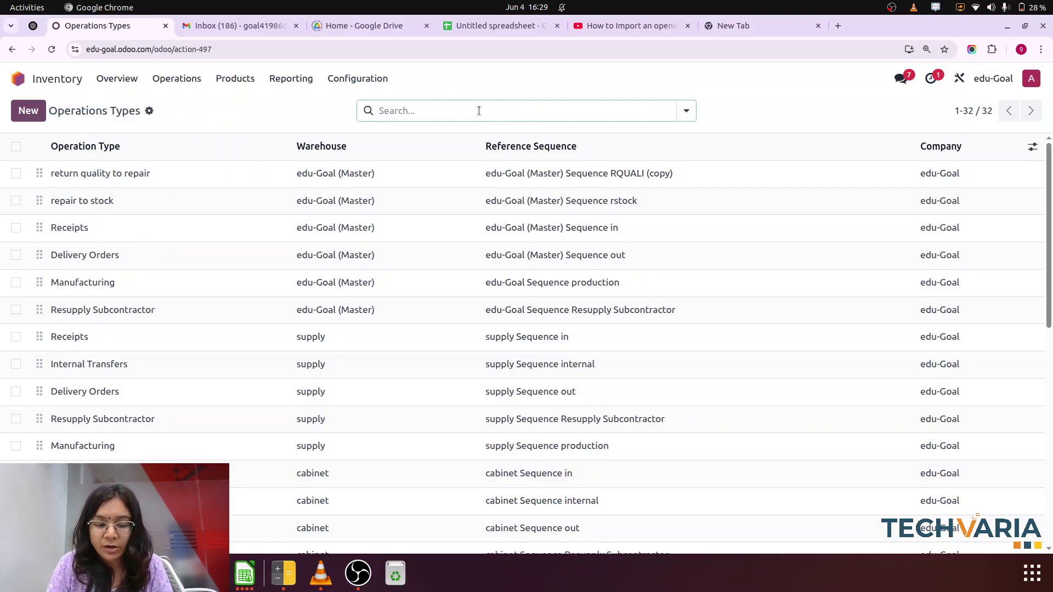
text(sto)
key(Return)
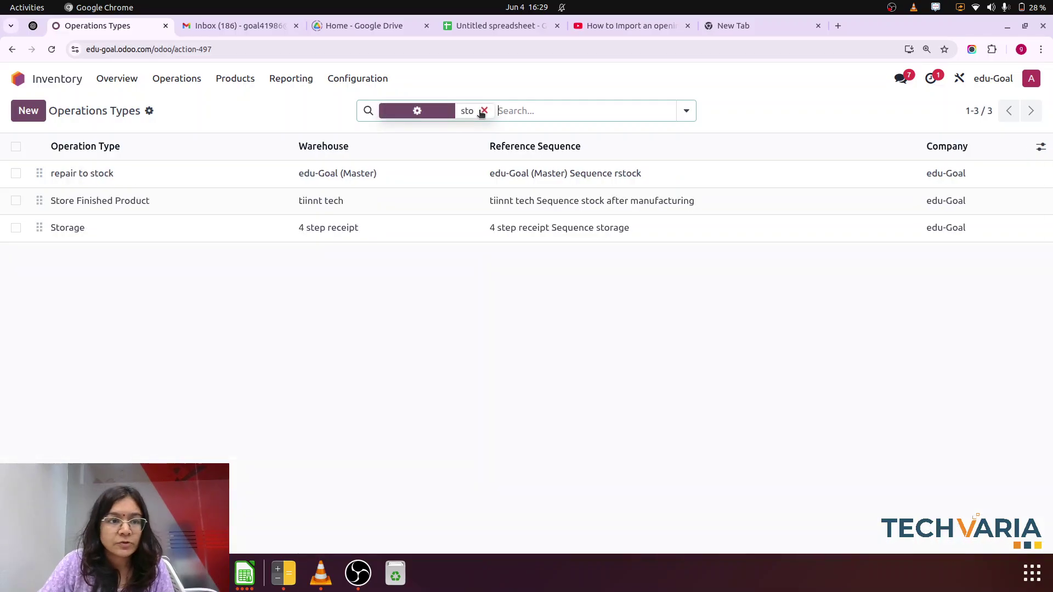
click(132, 174)
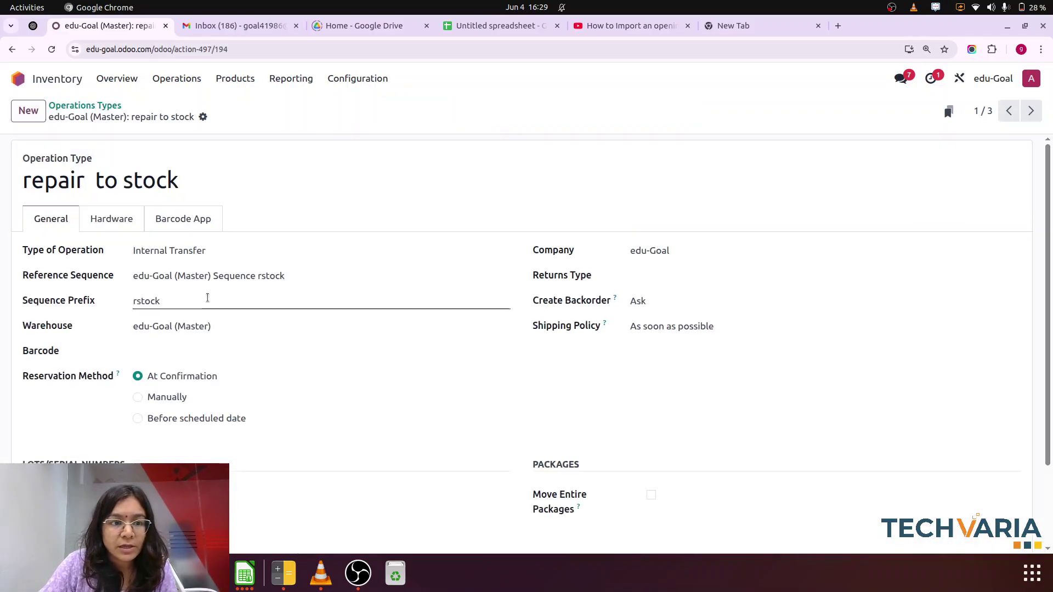
scroll(266, 395, down, 2)
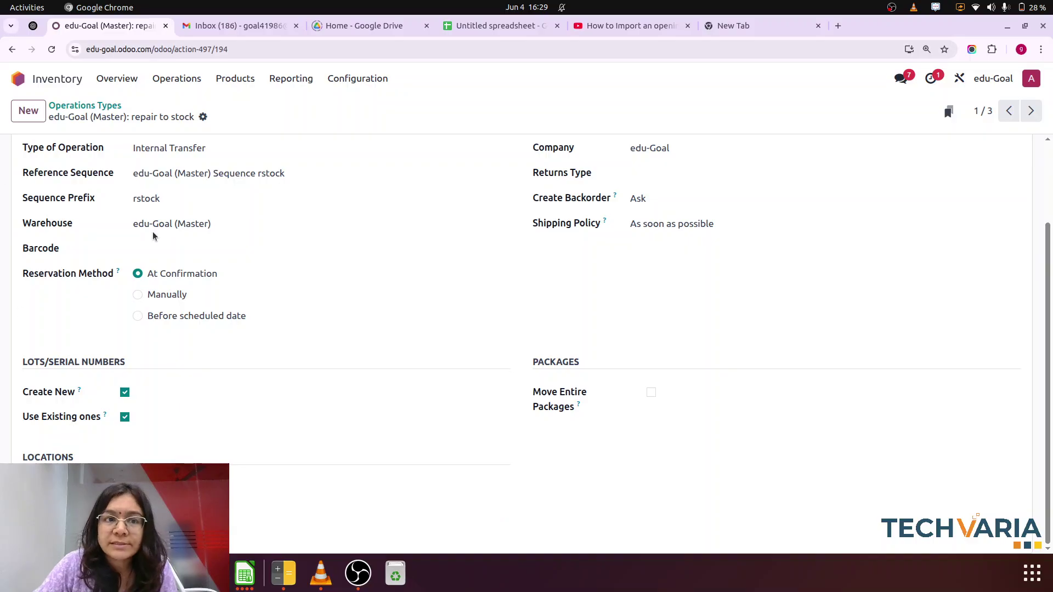
Step: Find the "Return to Repair (new)" route by searching routes for "ret", open it and start a new rule in it
click(355, 84)
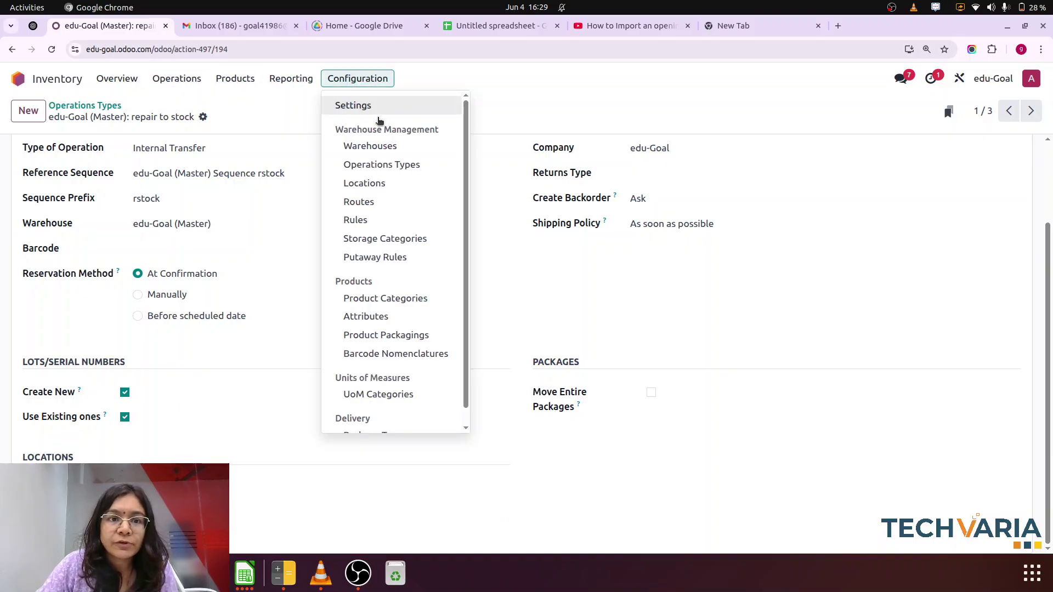
click(364, 201)
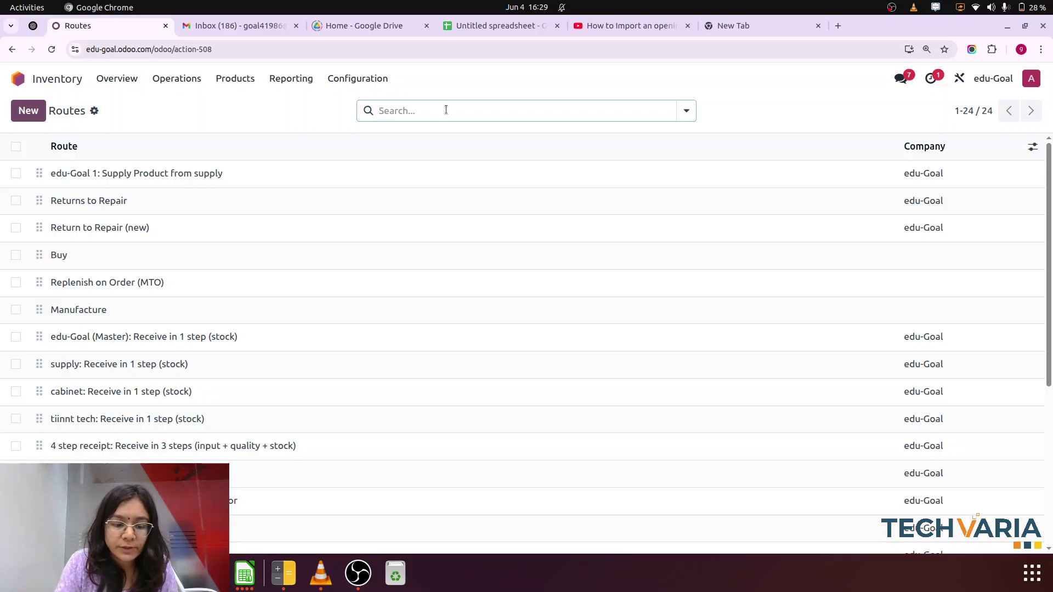
text(ret)
key(Return)
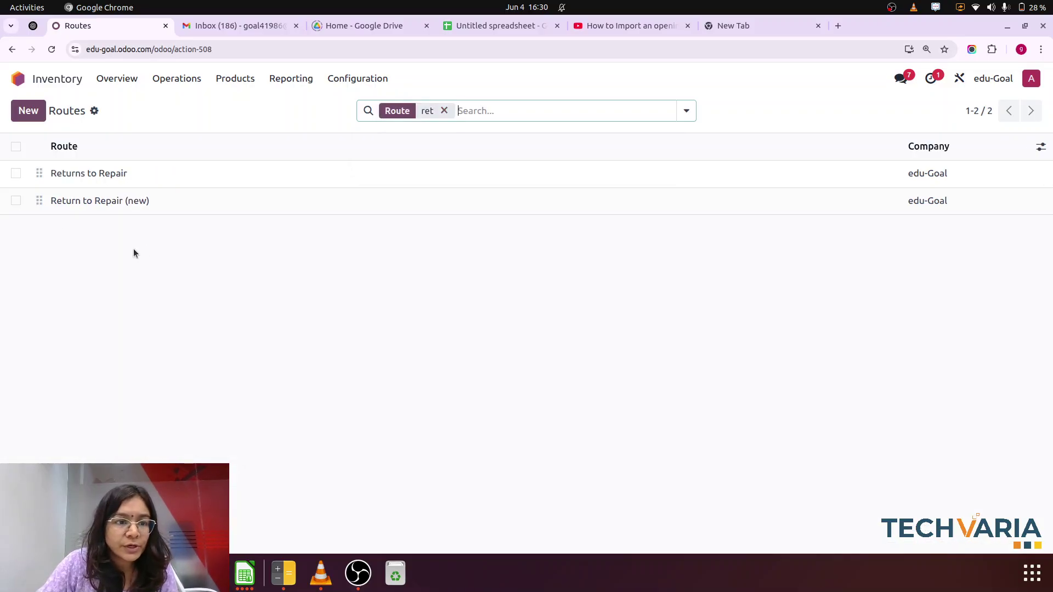
click(170, 207)
scroll(199, 216, down, 2)
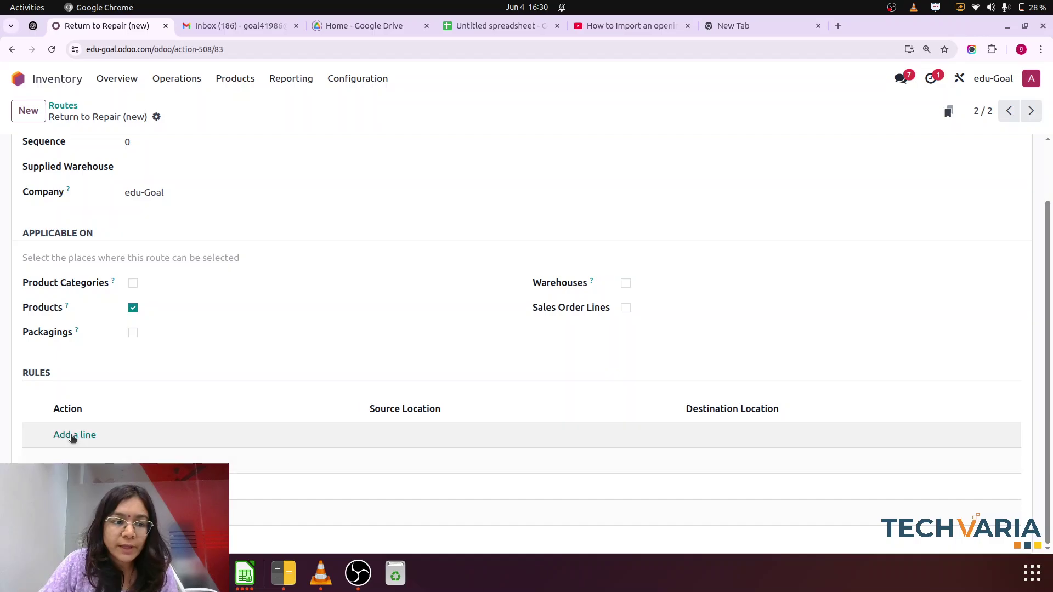
click(74, 435)
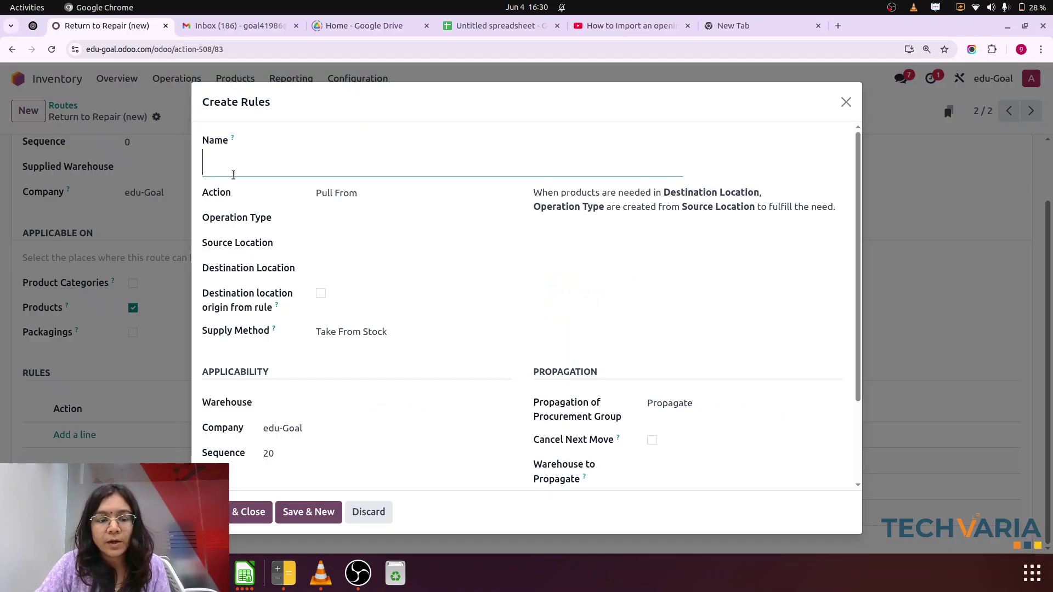
Step: Create rule "1" with the Push To action and the "Return to return quality" operation type, and save it to the route
text(1)
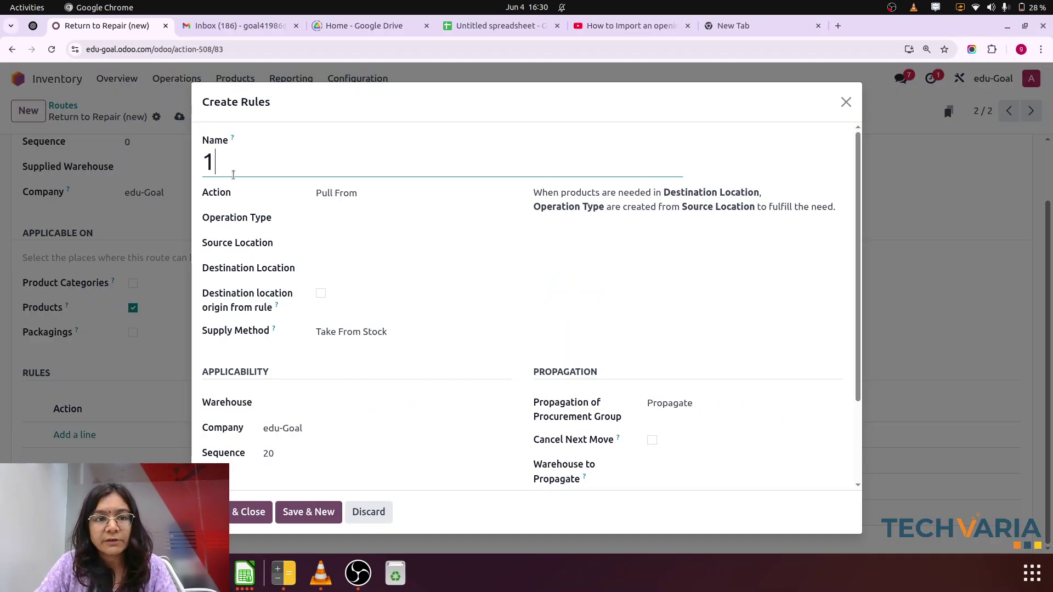
click(362, 193)
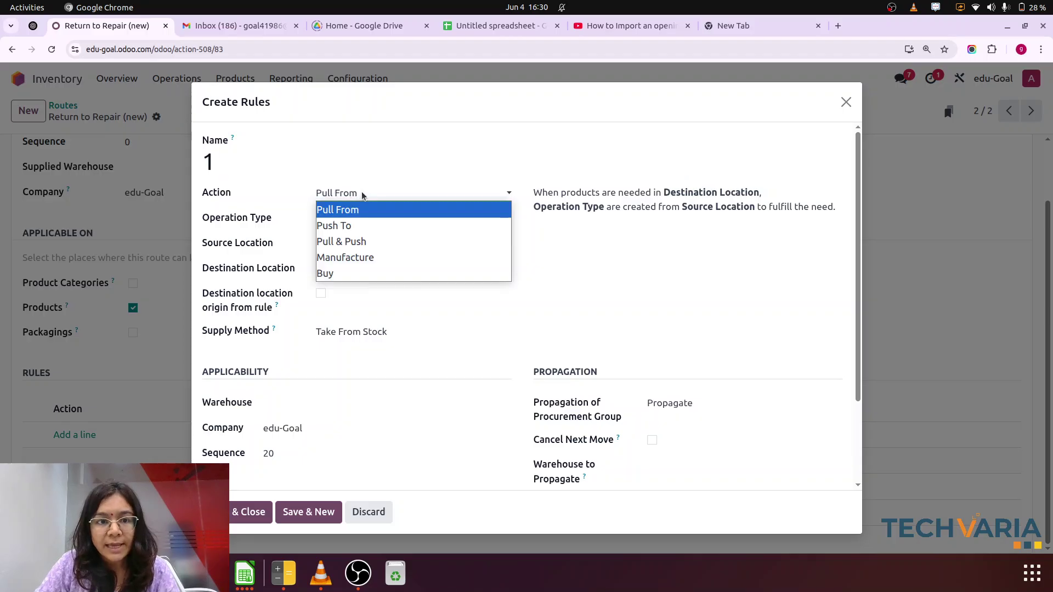
click(349, 227)
click(347, 222)
text(ret)
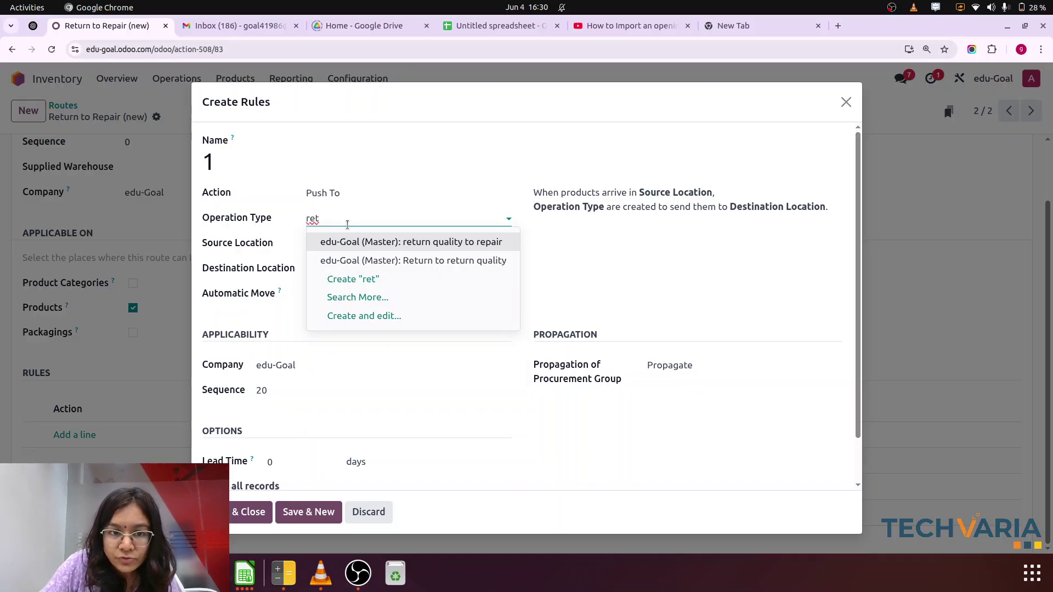
click(398, 266)
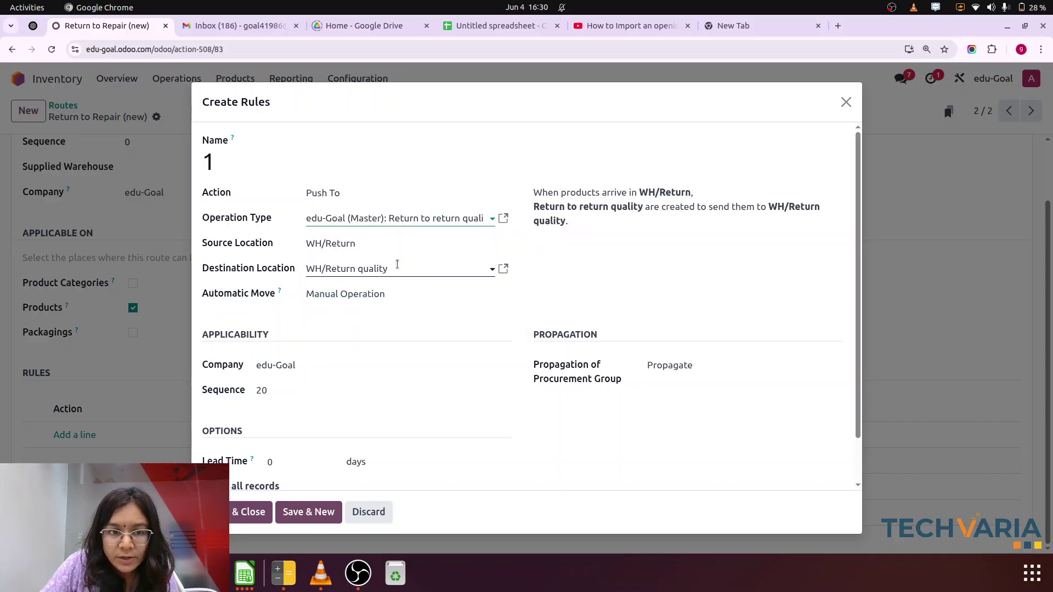
scroll(456, 253, down, 1)
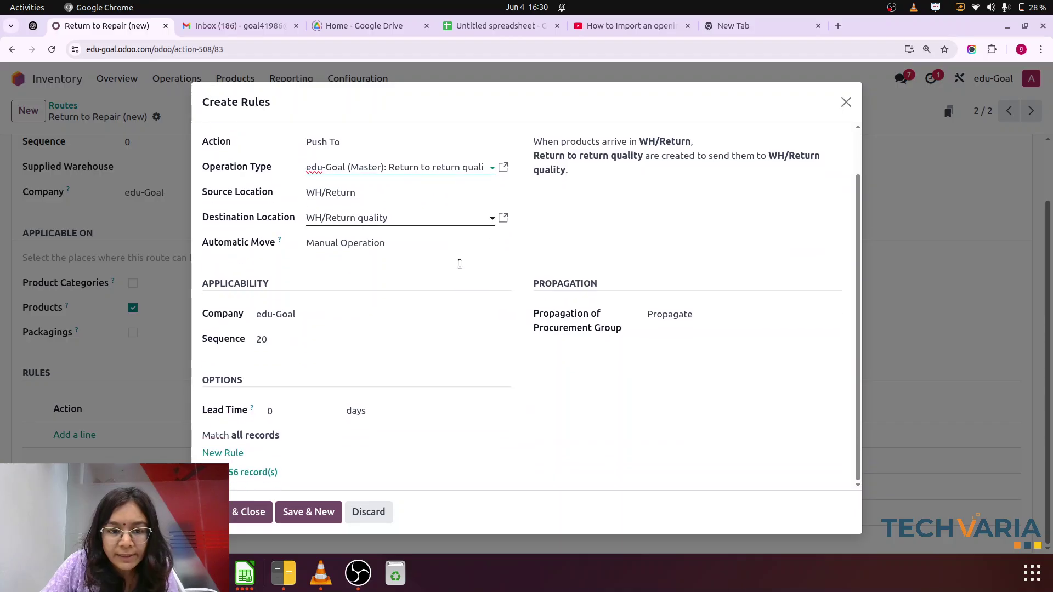
click(232, 517)
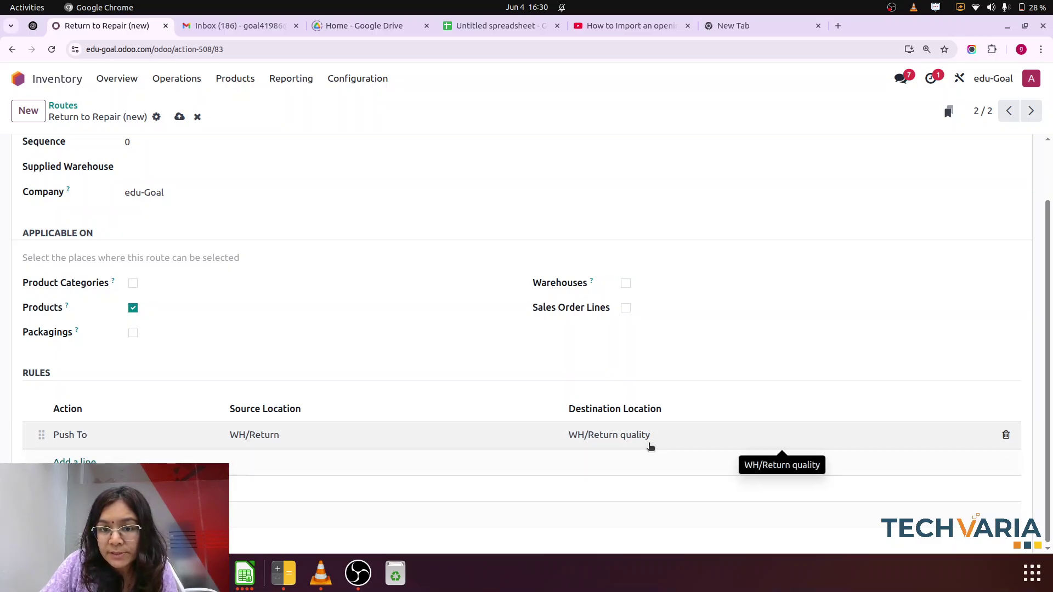
Step: Add rule "2" to the route with the Push To action and the "return quality to repair" operation type
click(75, 462)
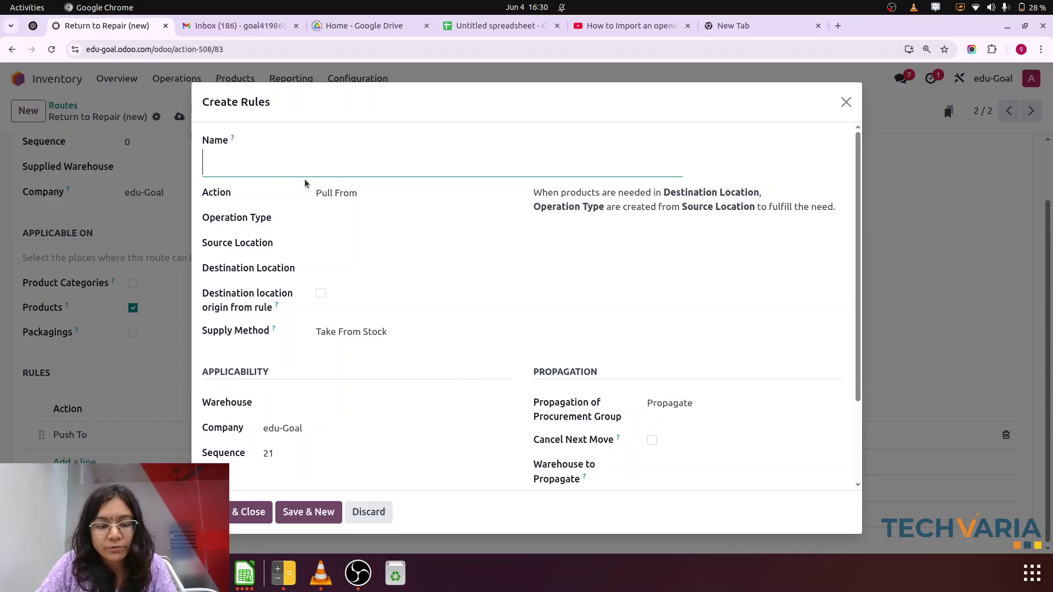
text(2)
click(390, 197)
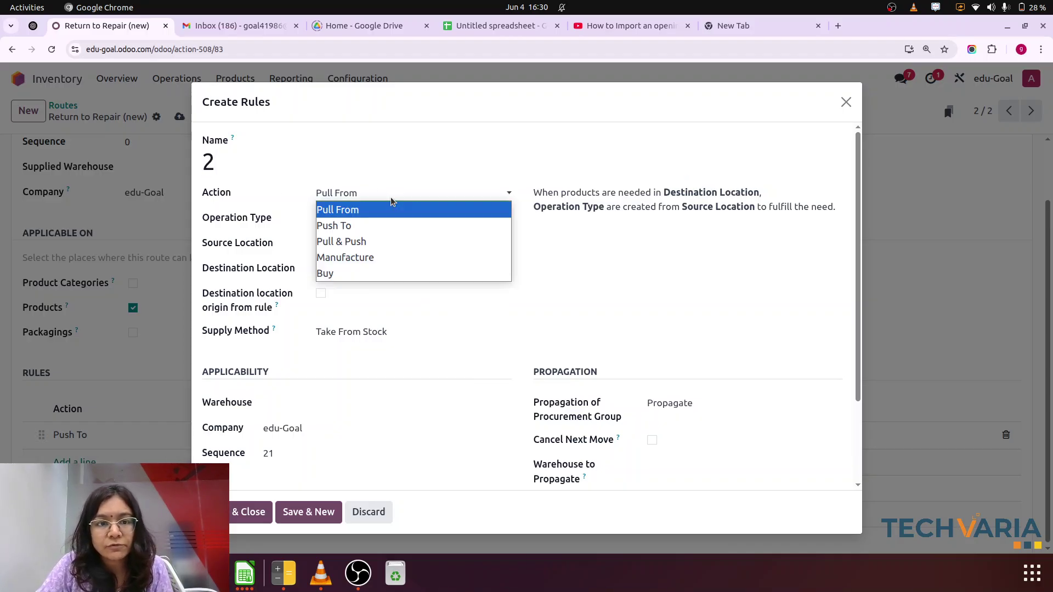
click(344, 226)
click(337, 220)
text(ret)
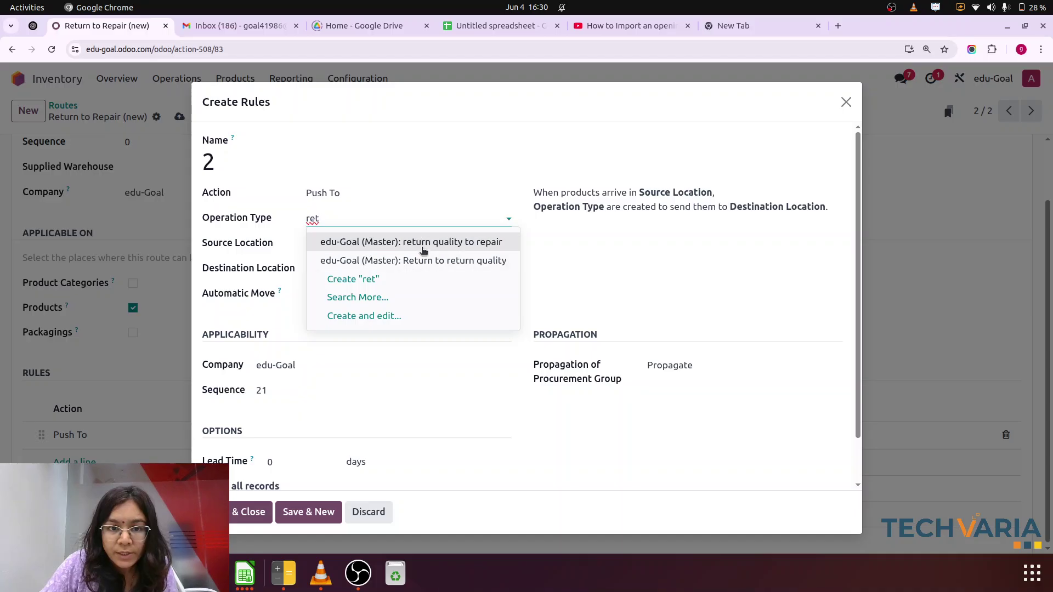
click(390, 242)
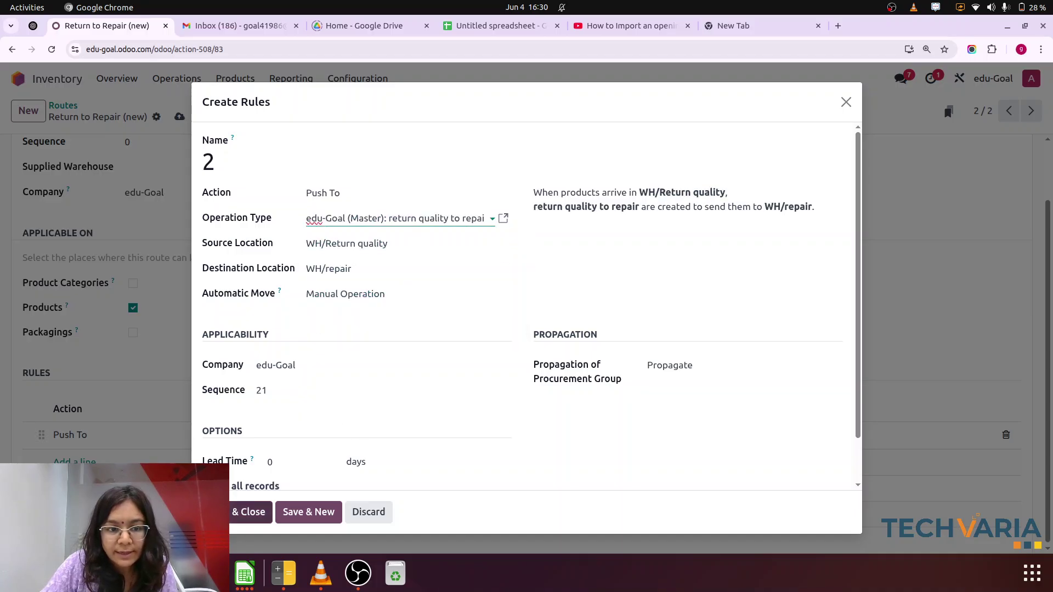
click(251, 512)
Step: Add rule "3" to the route with the Push To action and the "repair to stock" operation type
click(66, 490)
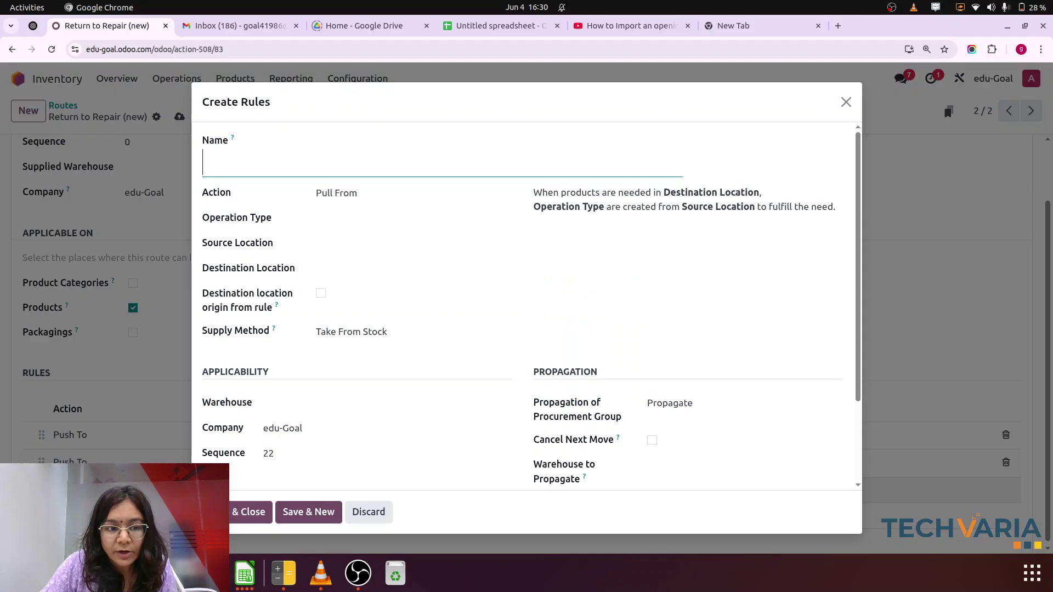
click(359, 201)
click(334, 222)
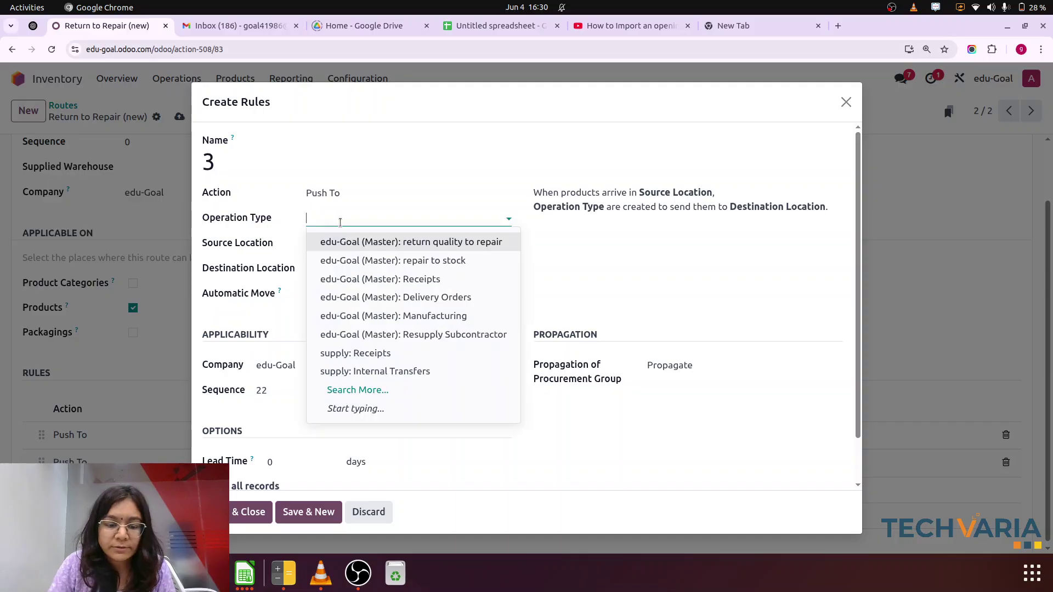
text(ret)
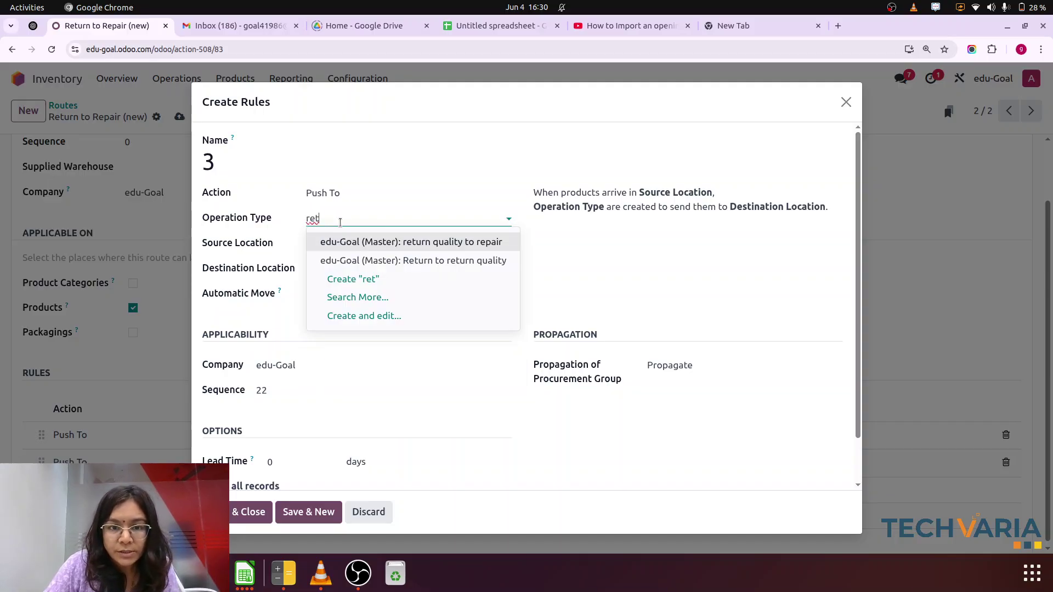
key(BackSpace)
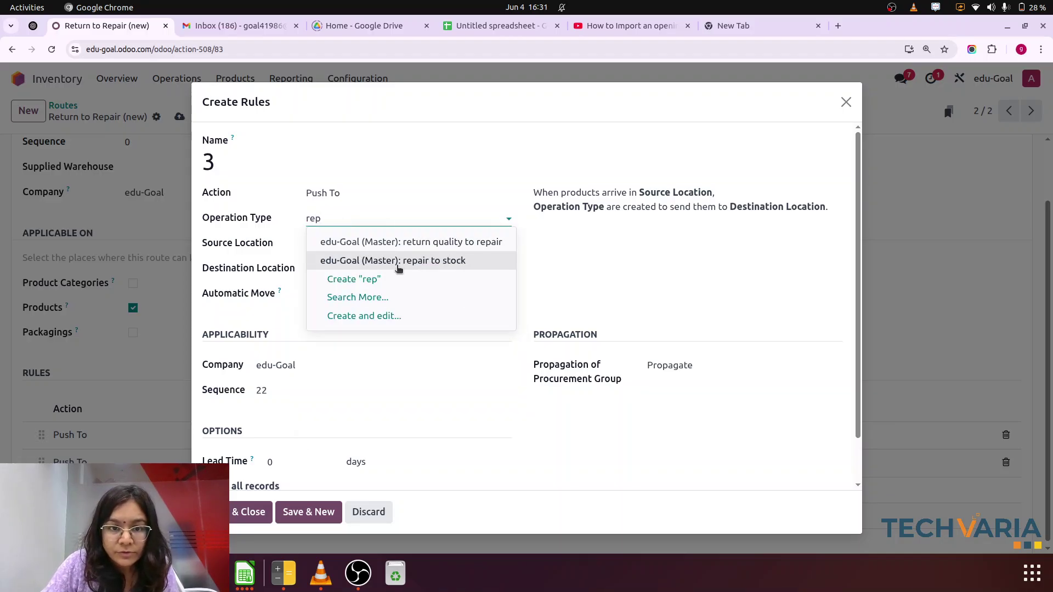
click(396, 265)
scroll(348, 348, down, 1)
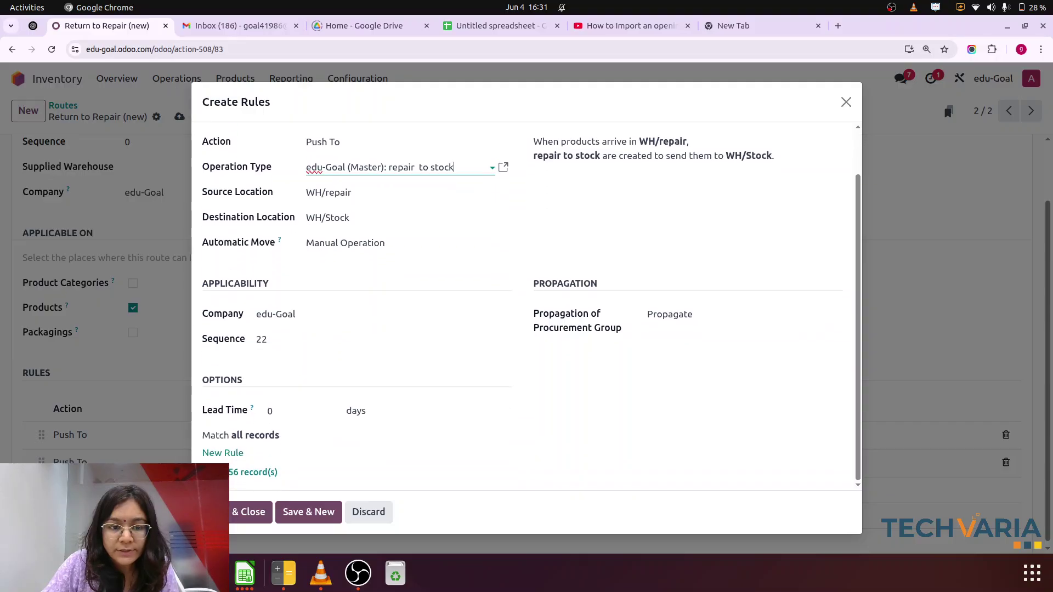
click(250, 511)
Step: Save the "Return to Repair (new)" route and look over its list of rules
scroll(96, 142, up, 2)
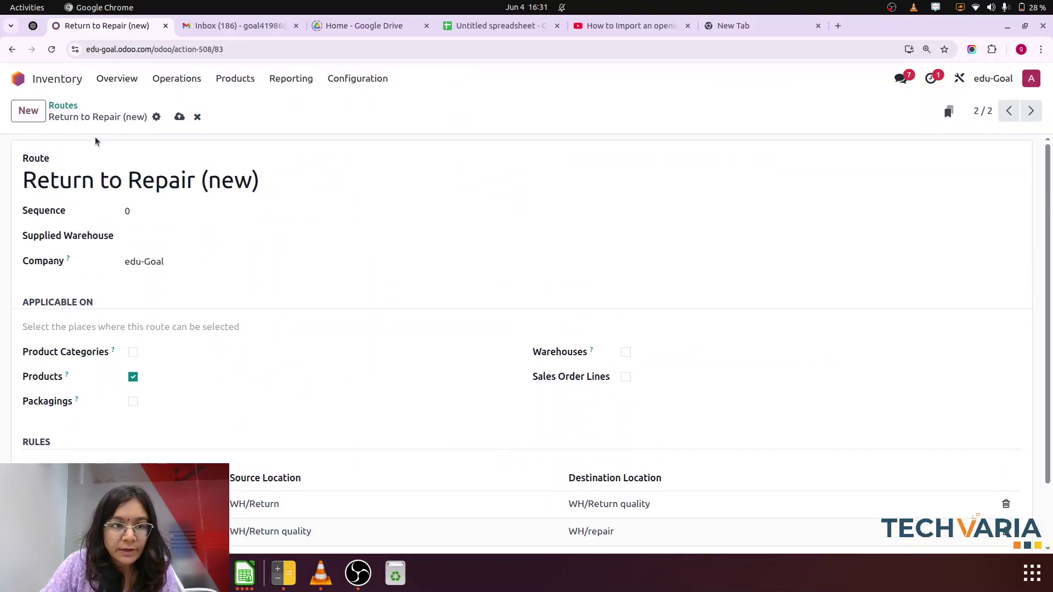
click(179, 117)
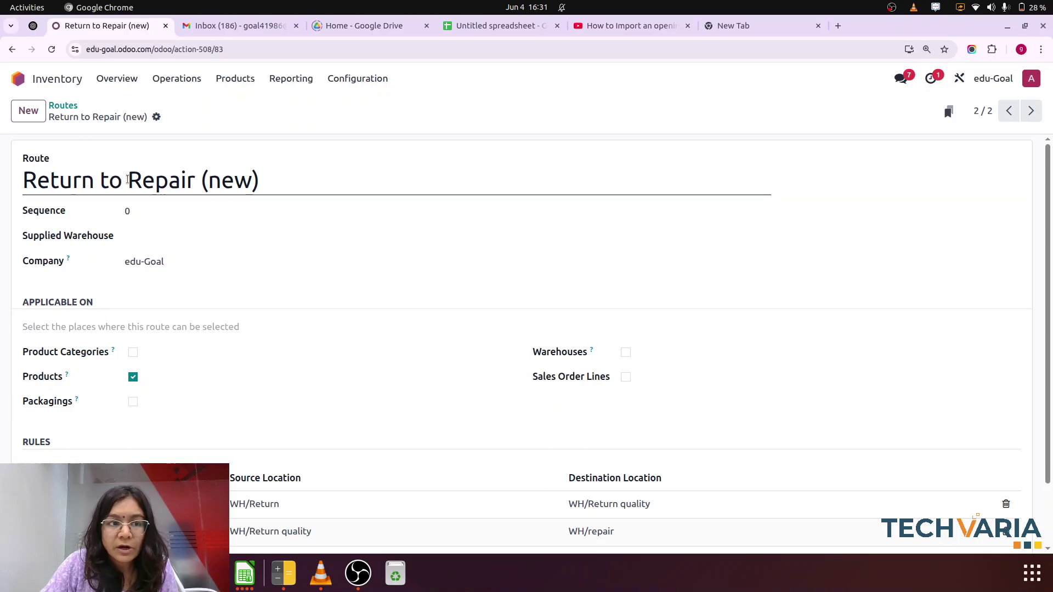
scroll(357, 214, down, 2)
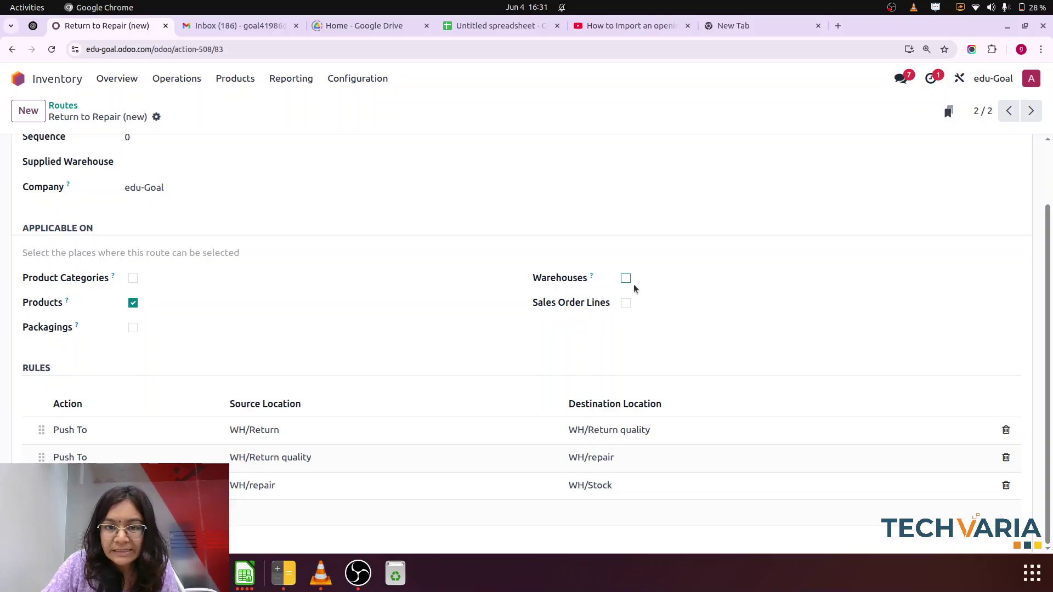
scroll(236, 308, up, 2)
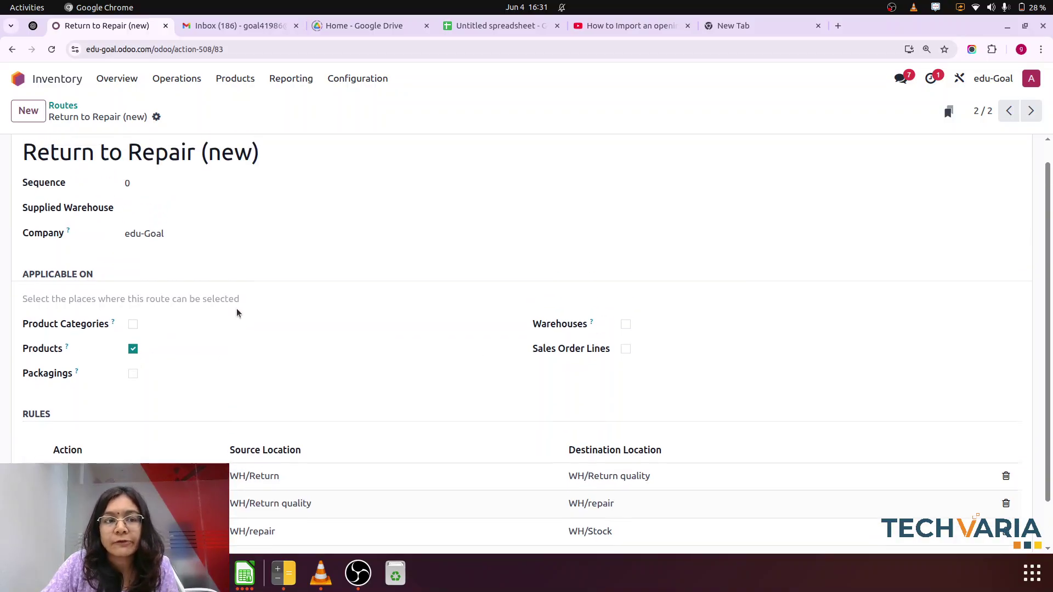
Step: Open the Sales products list, create a product named "Testing product" with inventory tracking enabled, and save it
click(17, 79)
text(pro)
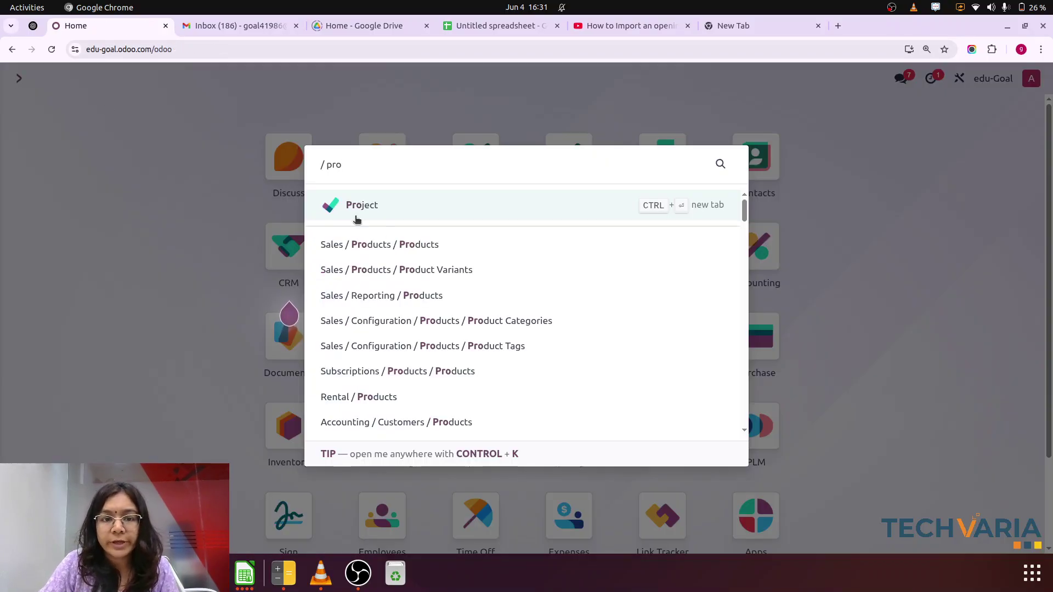
click(428, 248)
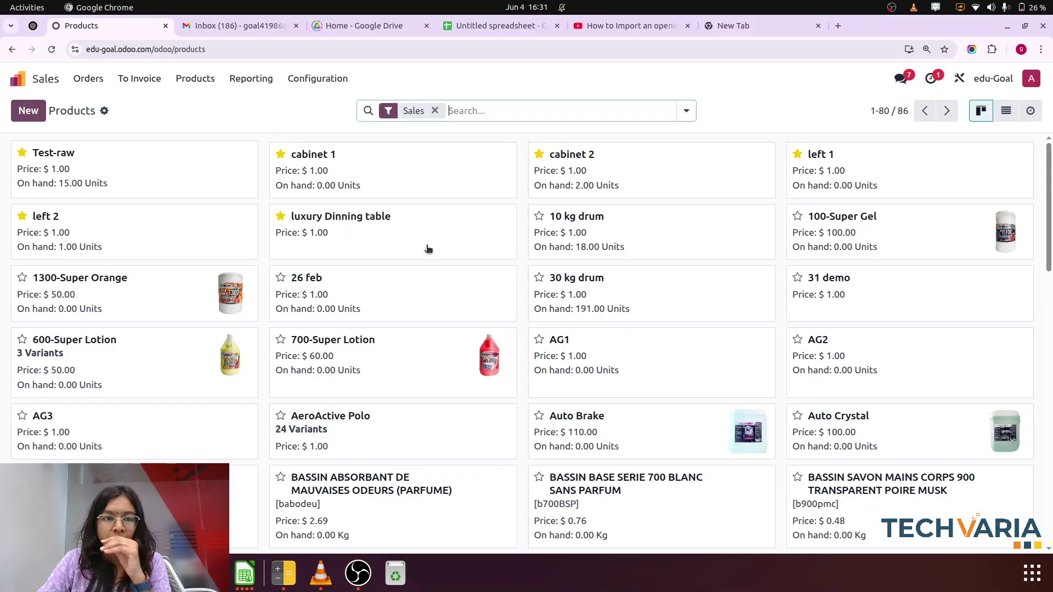
click(24, 113)
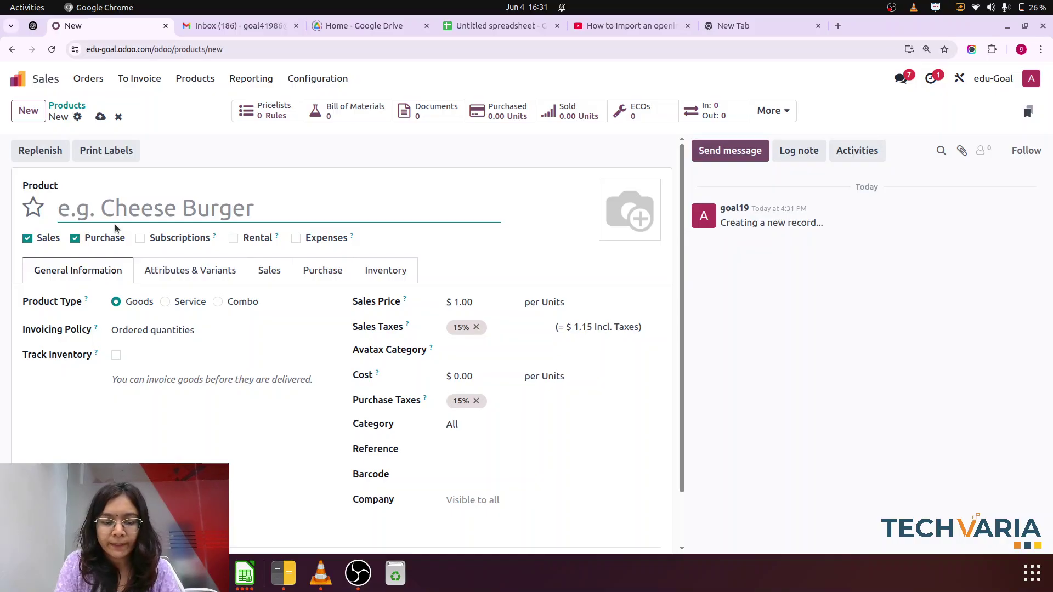
text(Testing )
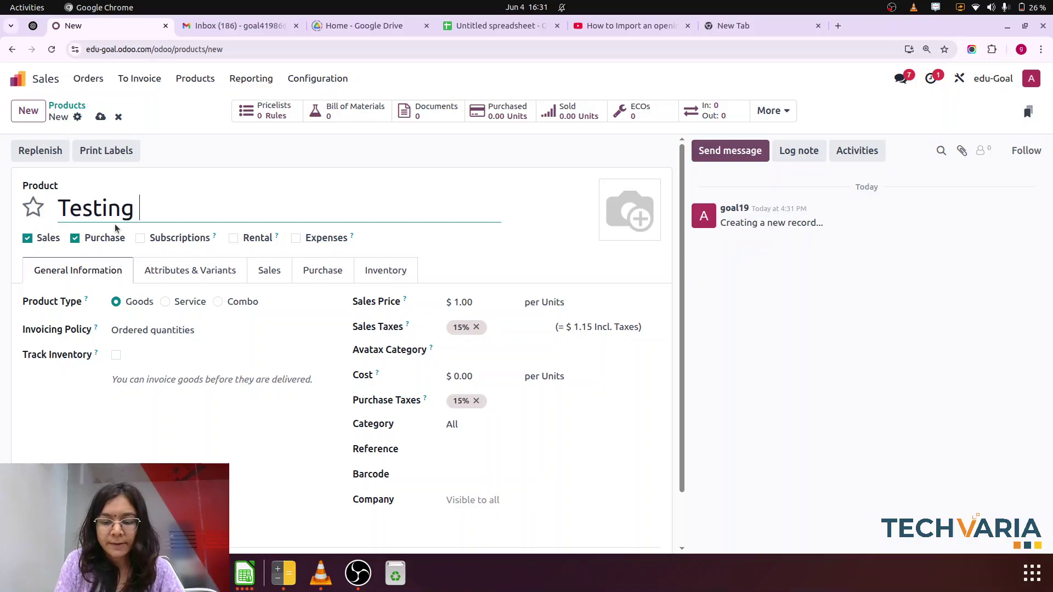
text(product)
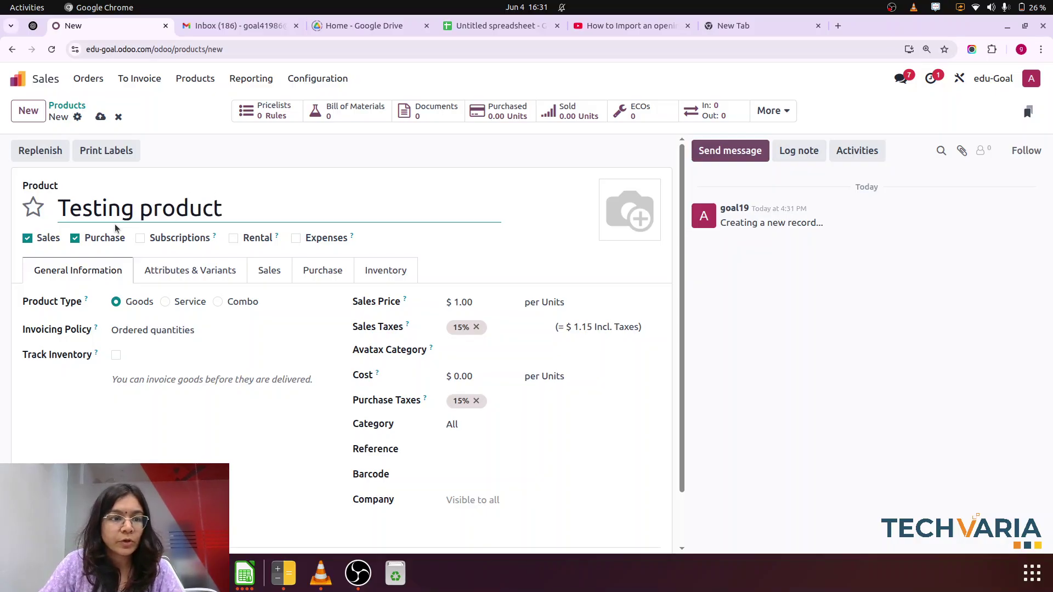
click(115, 355)
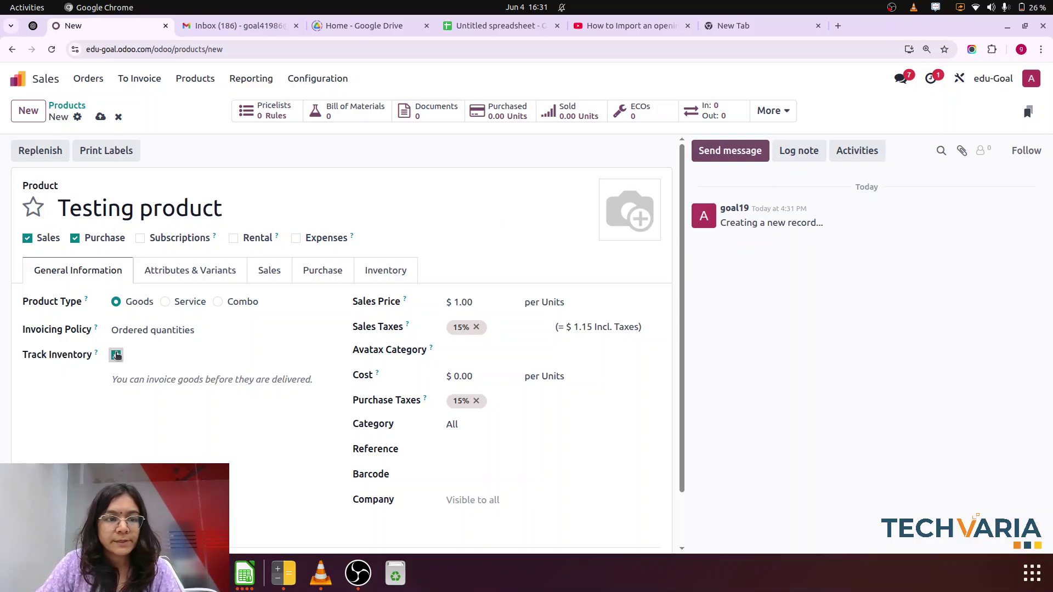
click(100, 117)
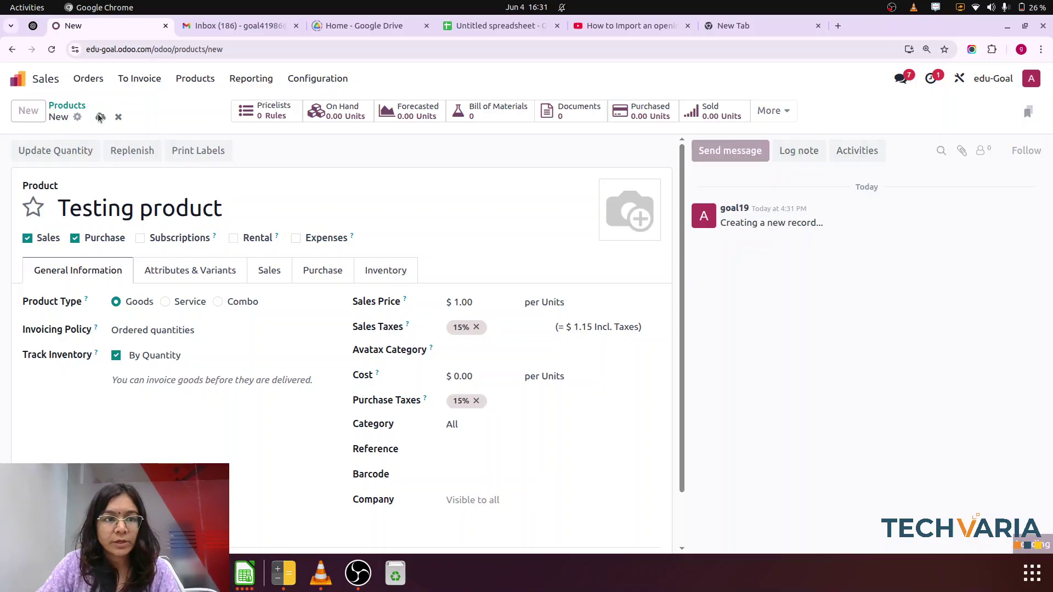
Step: Set the on-hand quantity of "Testing product" in WH/Stock to 100 units
click(355, 118)
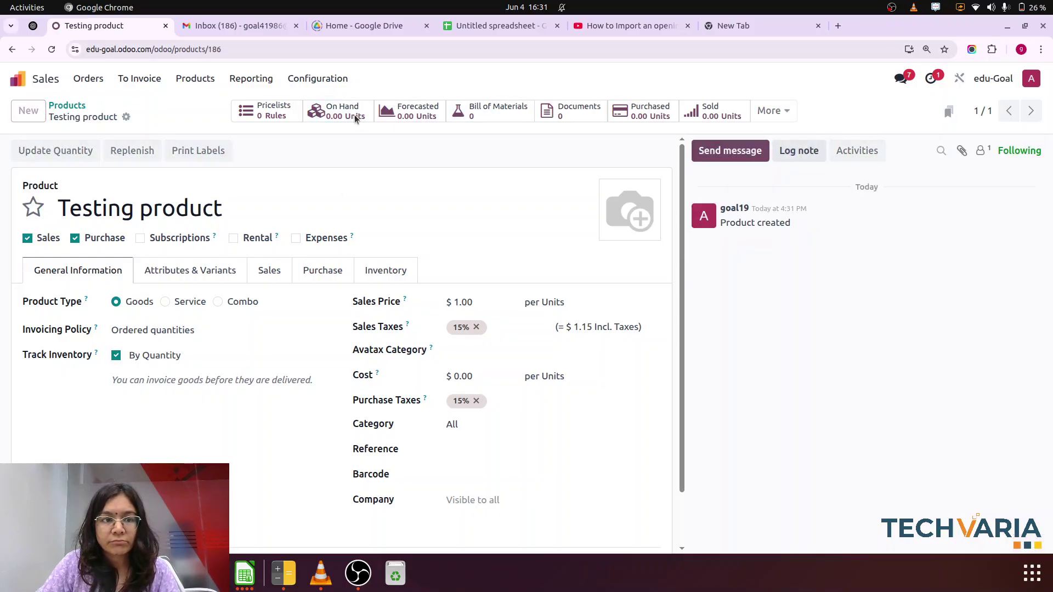
click(28, 111)
click(410, 173)
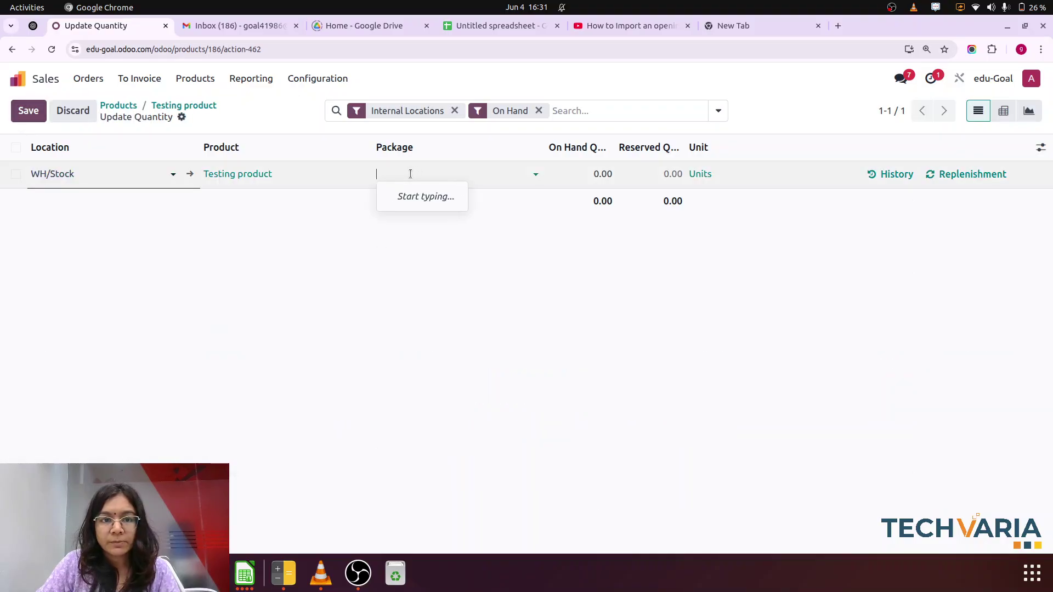
click(594, 176)
text(1)
click(631, 380)
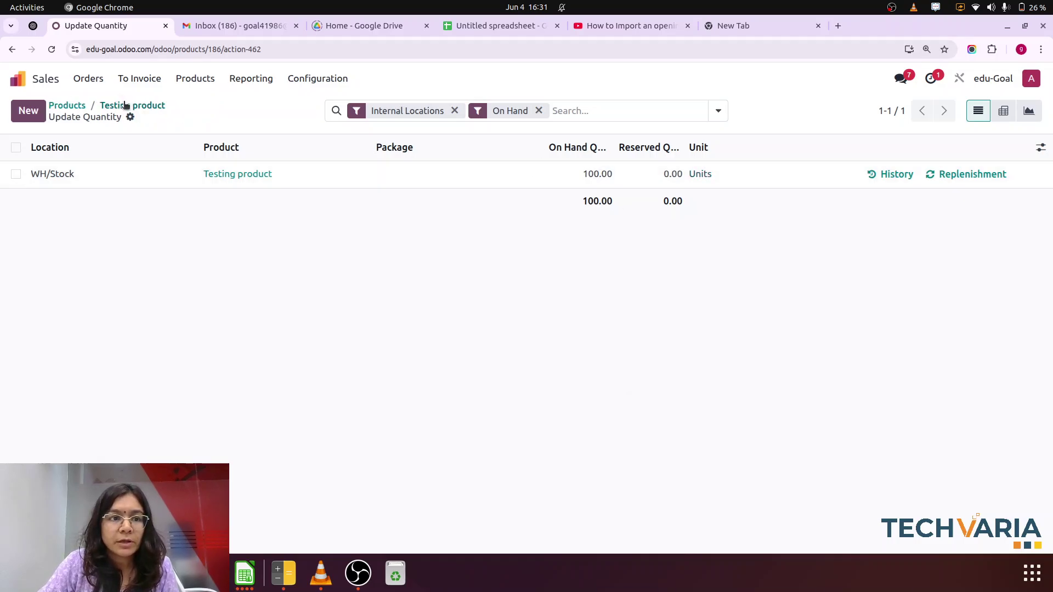
Step: Return to "Testing product", enable the "Return to Repair (new)" route in its inventory settings, and save the product
click(126, 106)
click(88, 78)
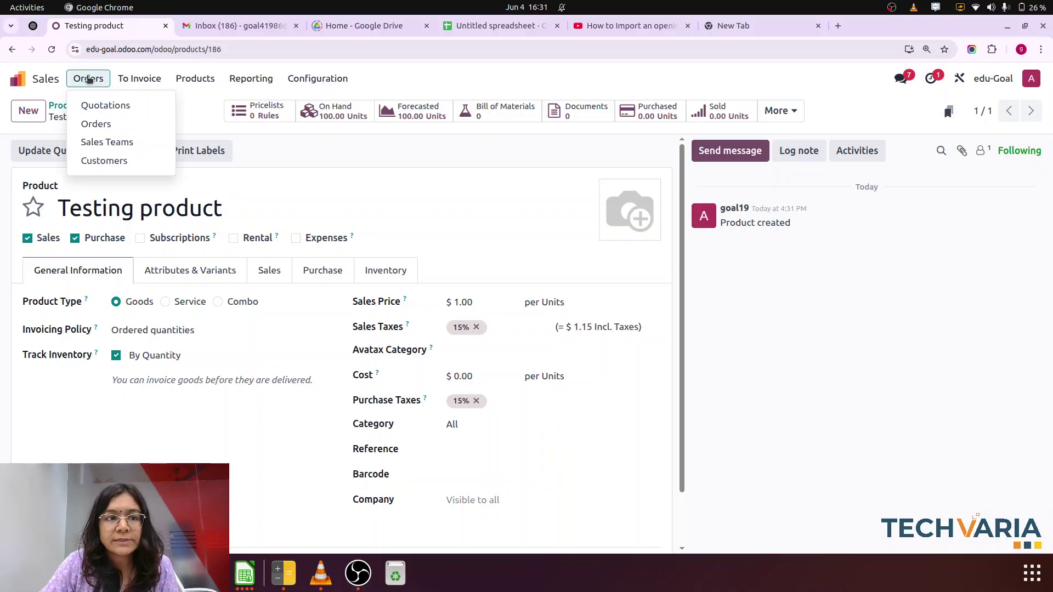
click(380, 274)
click(78, 379)
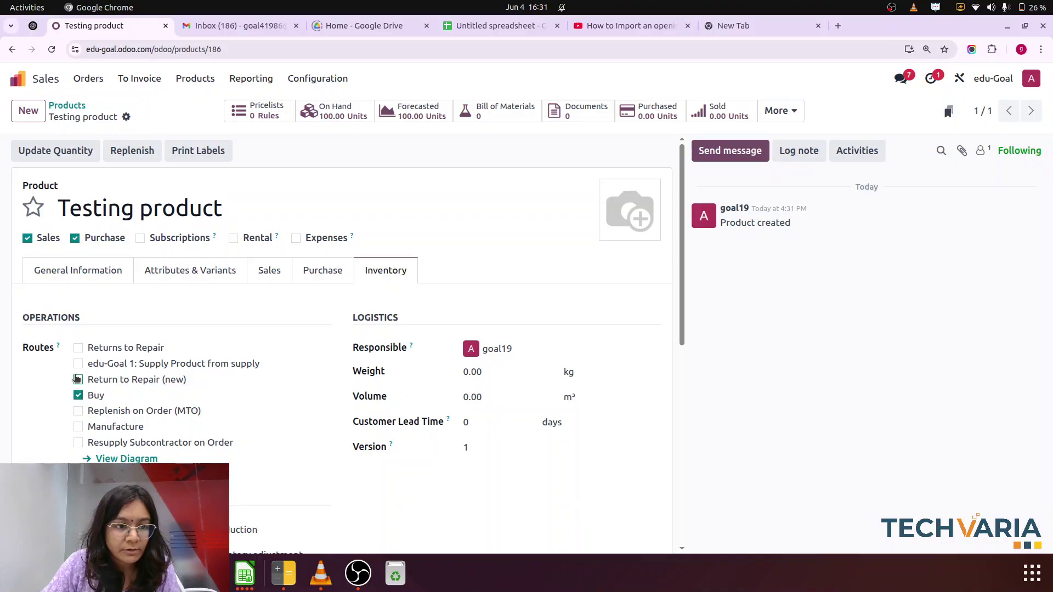
click(147, 117)
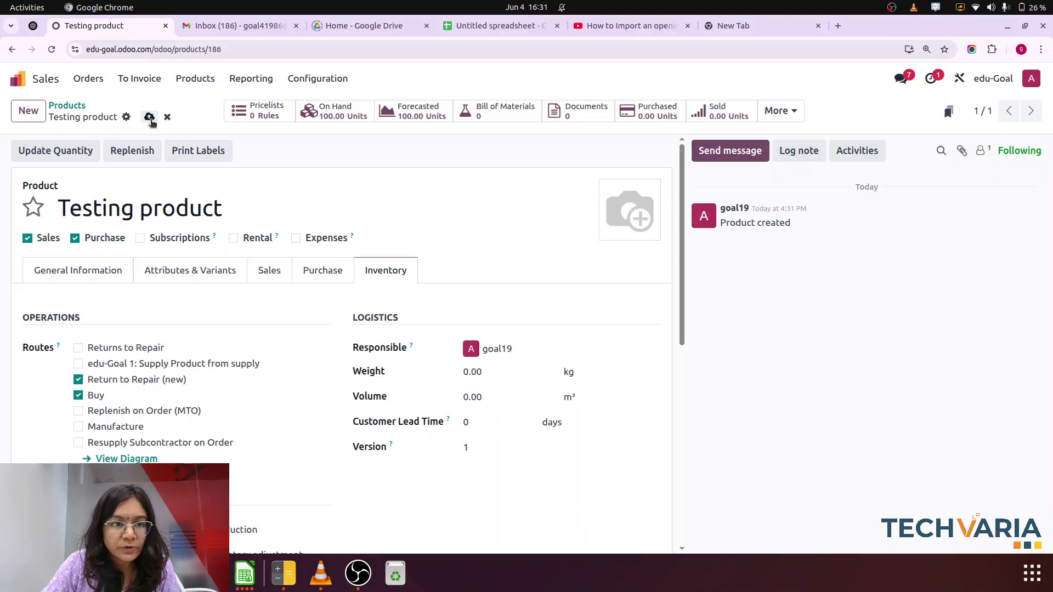
Step: Create a new sales quotation with DPS as the customer
click(81, 81)
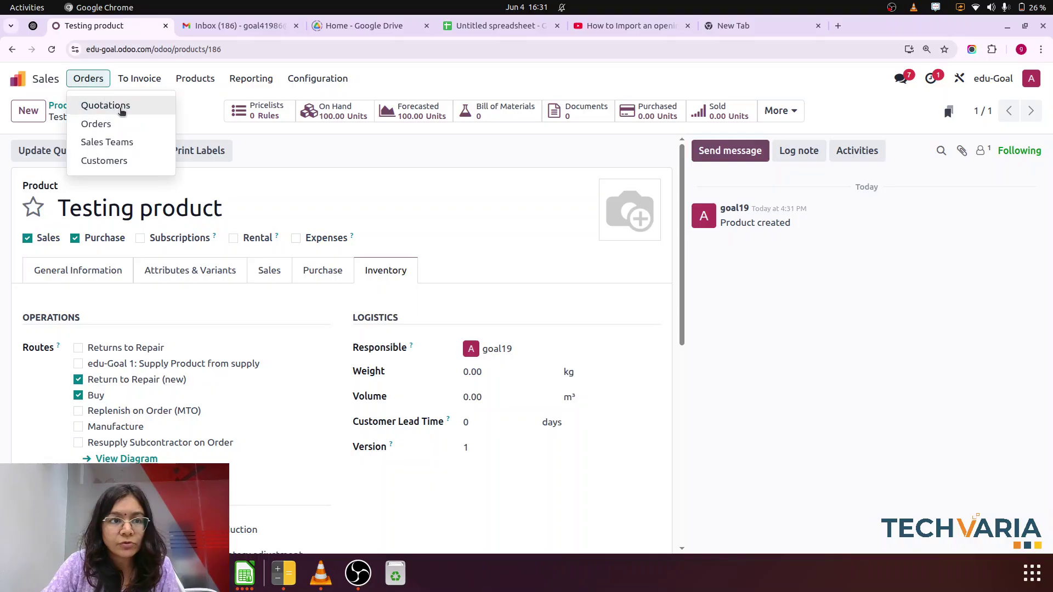
click(115, 104)
key(alt+c)
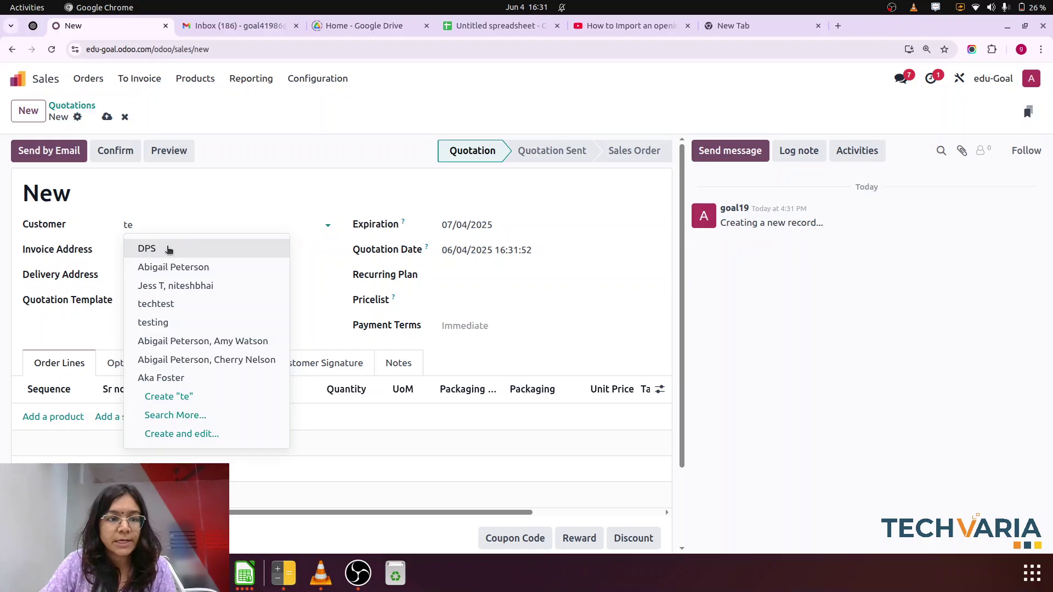
click(167, 247)
Step: Add an order line for 10 units of "Testing product" to the quotation and confirm it as a sales order
click(51, 417)
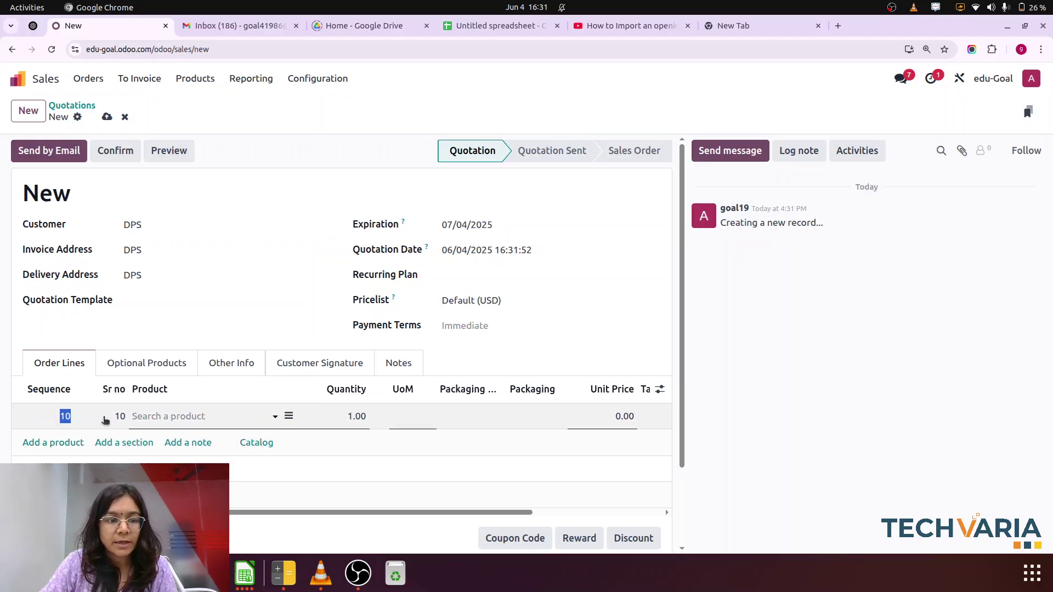
click(151, 416)
text(test)
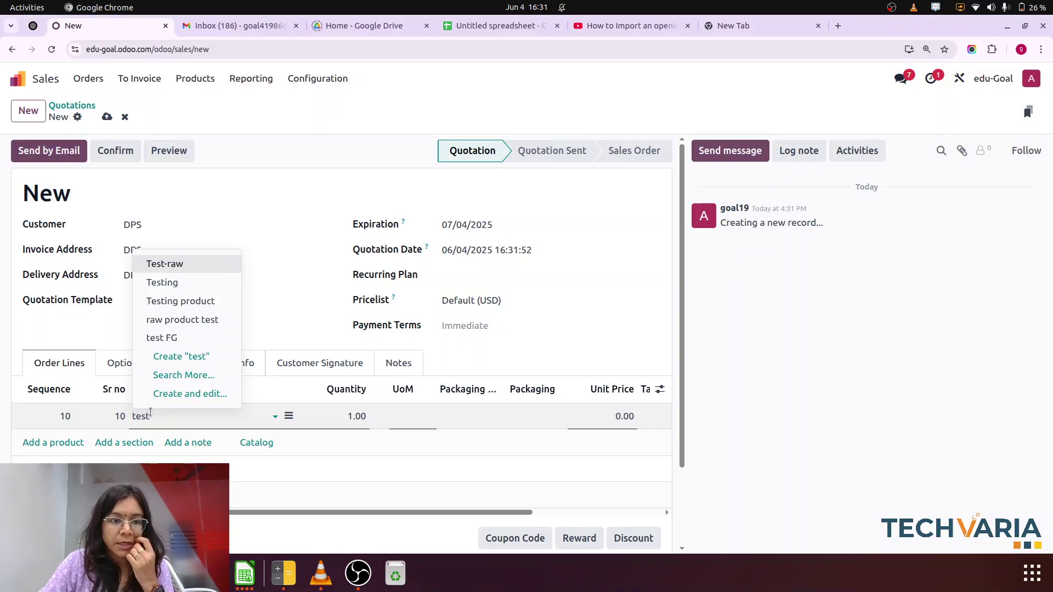
click(194, 306)
click(344, 419)
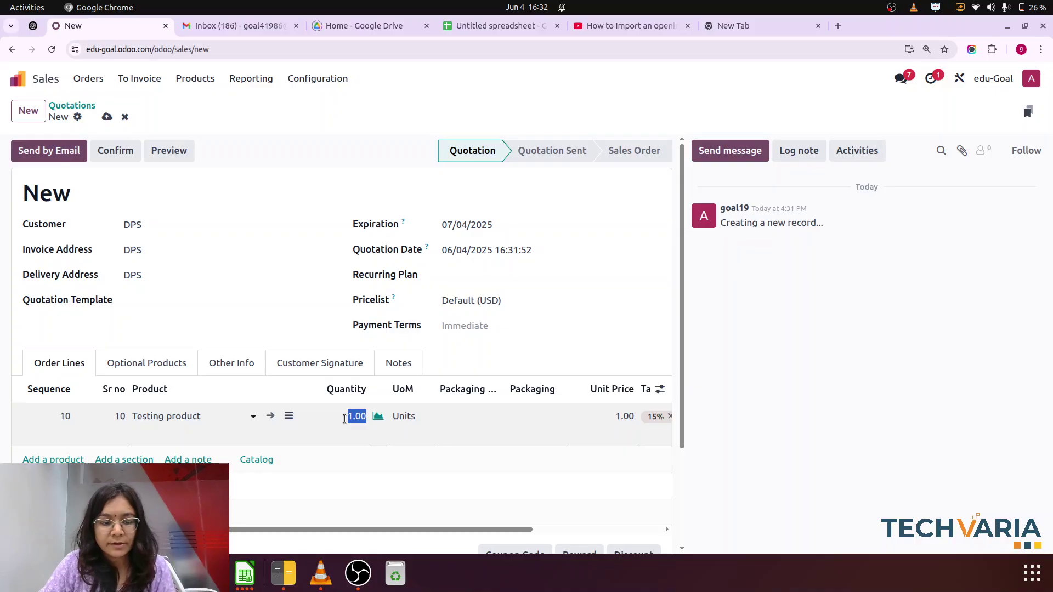
text(10)
click(809, 464)
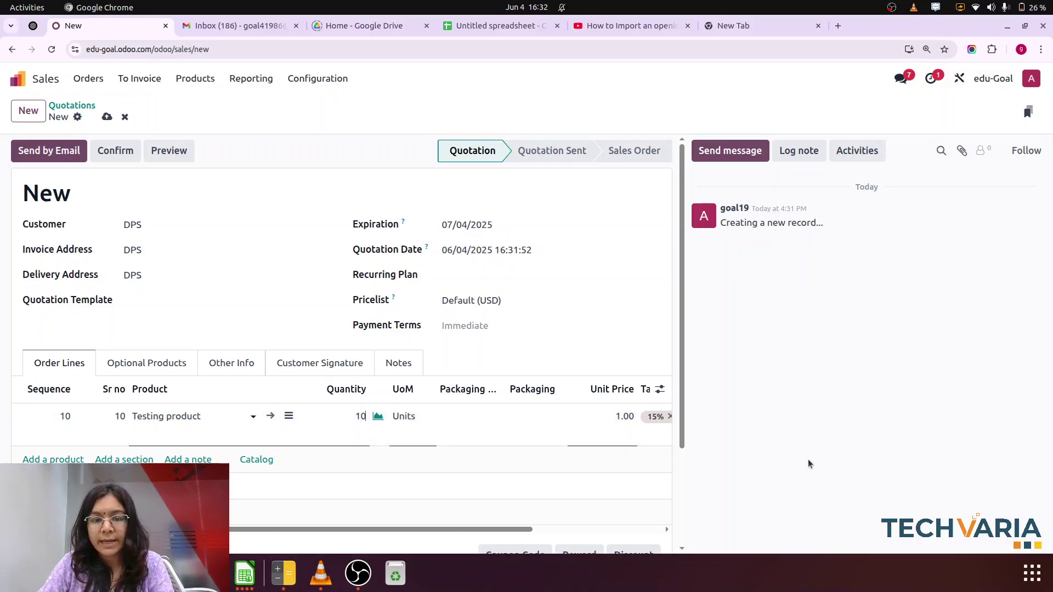
click(116, 152)
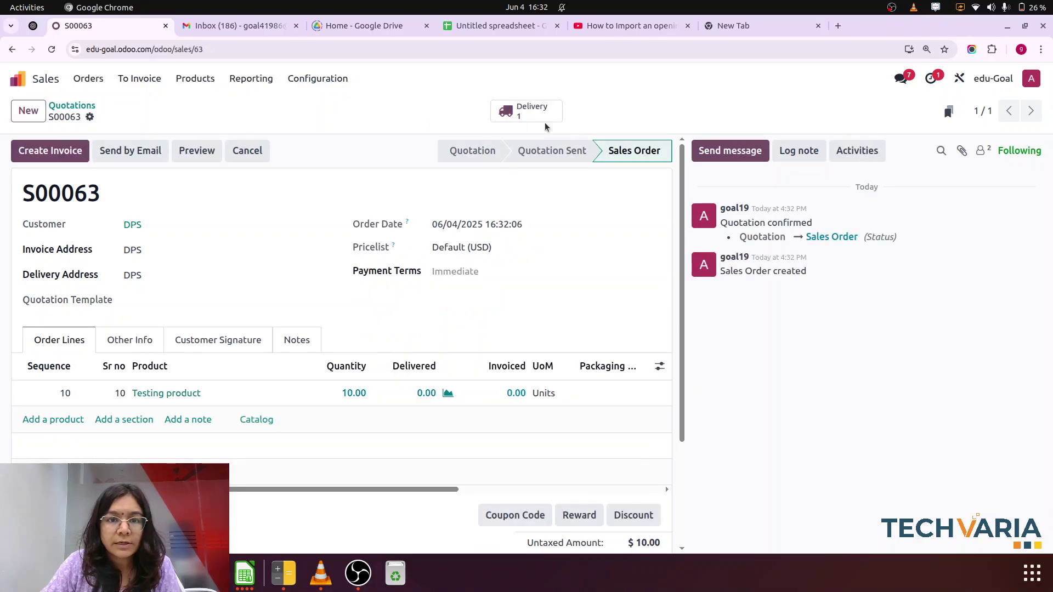
Step: Validate the sales order's delivery and create a return of 1 unit of "Testing product" from it
click(524, 114)
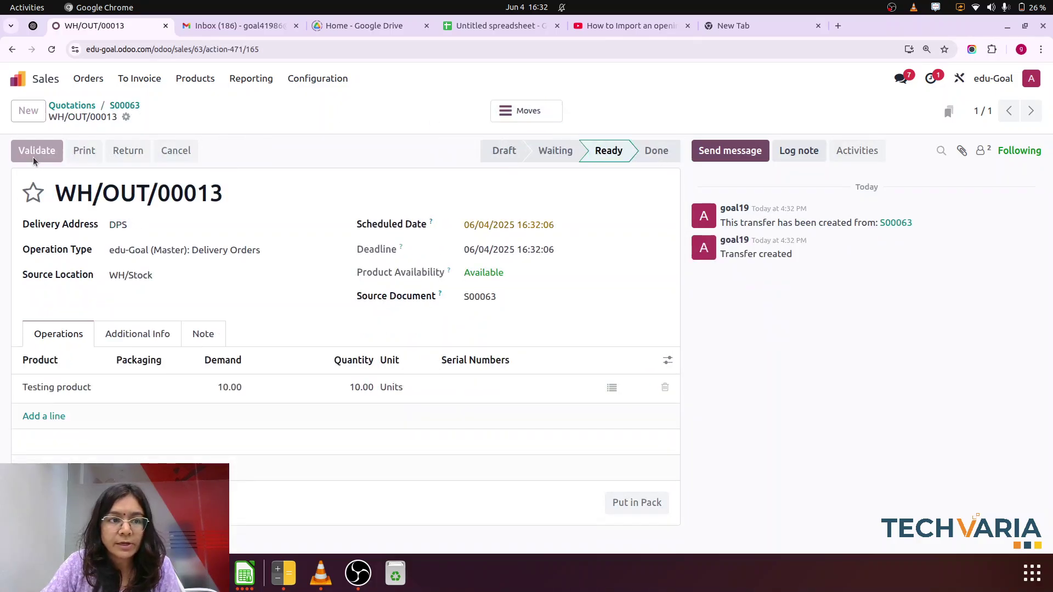
click(34, 157)
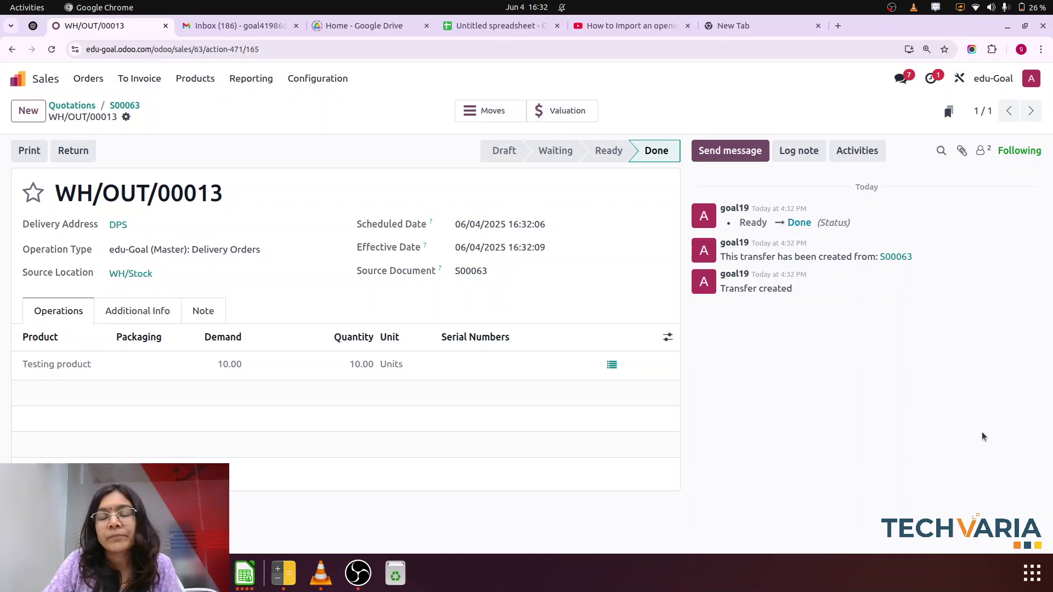
click(74, 156)
click(531, 275)
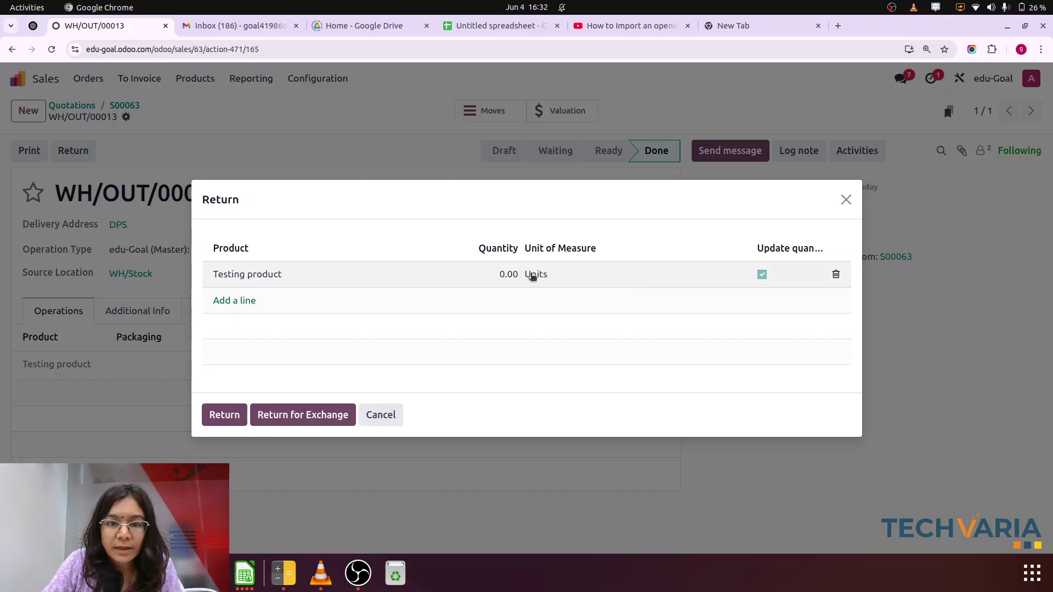
text(1)
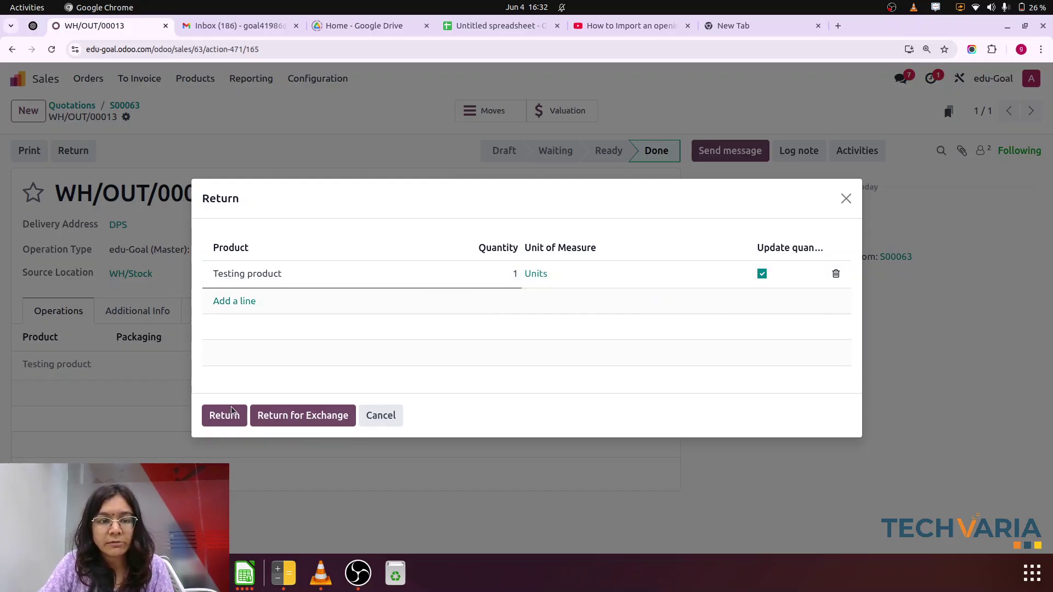
click(219, 421)
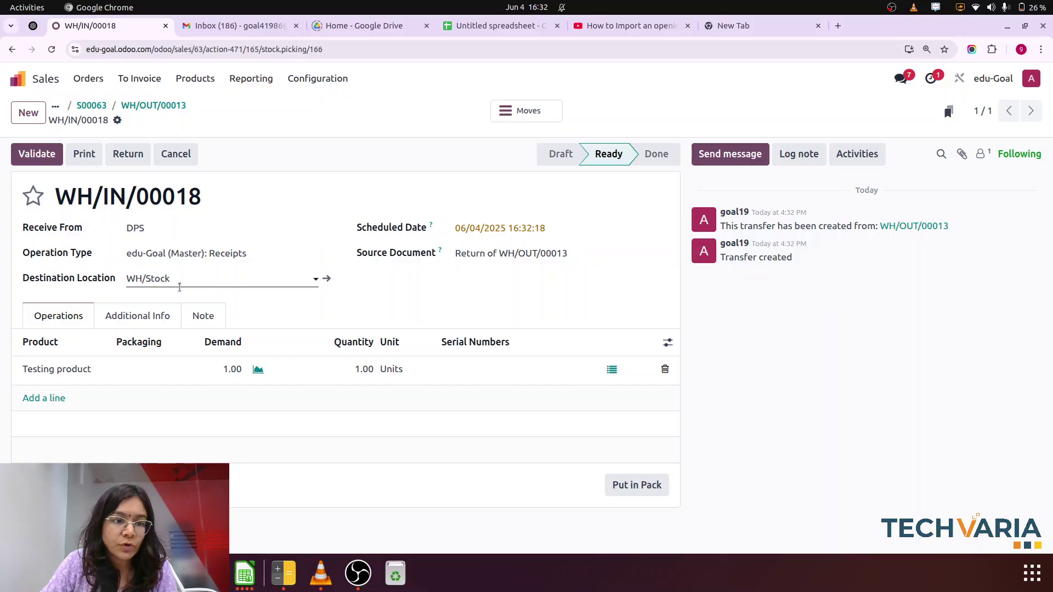
Step: Set the return receipt's destination location to WH/Return and validate the receipt
click(179, 278)
text(ret)
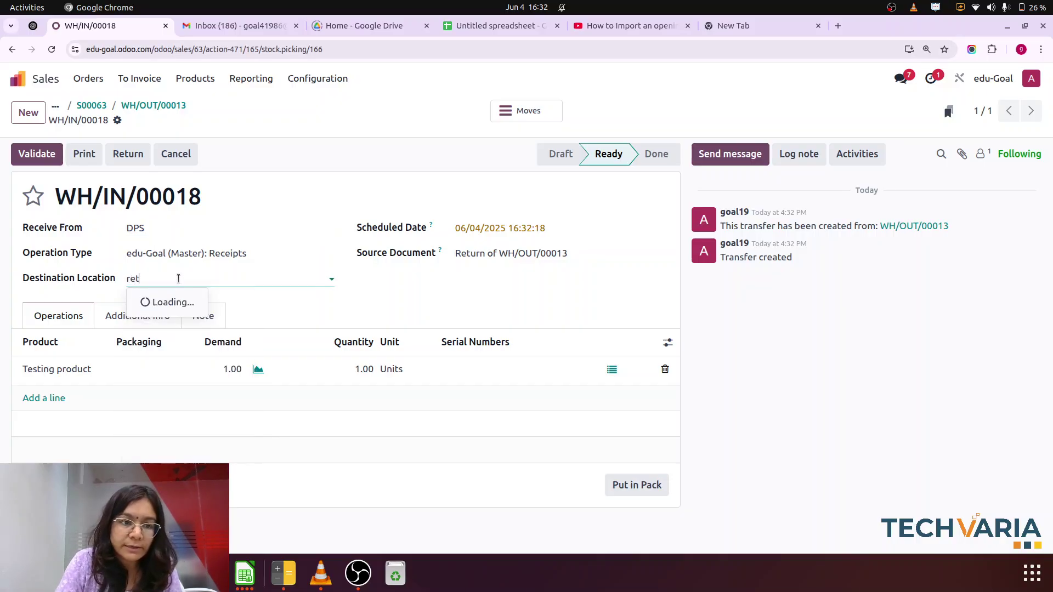
click(176, 301)
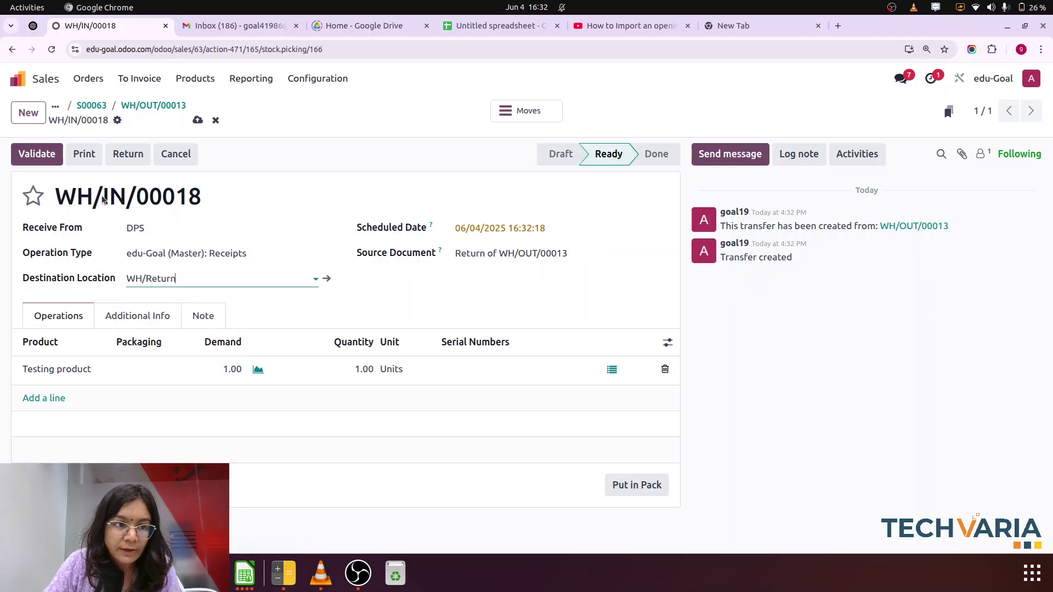
click(35, 155)
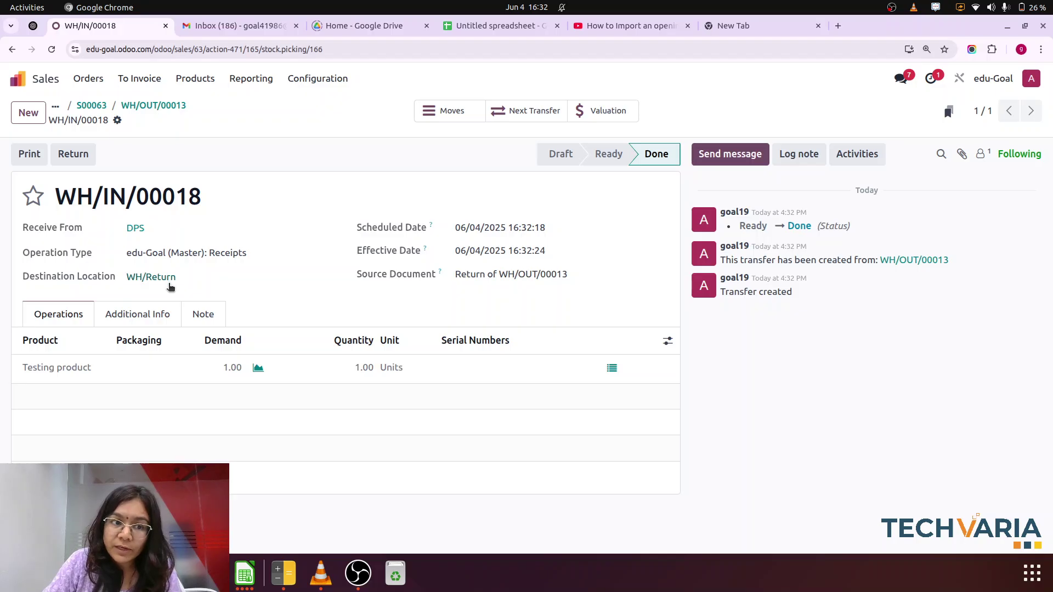
Step: Follow and validate each next transfer of the returned unit, from WH/Return through WH/Return quality and WH/repair to WH/Stock
click(526, 118)
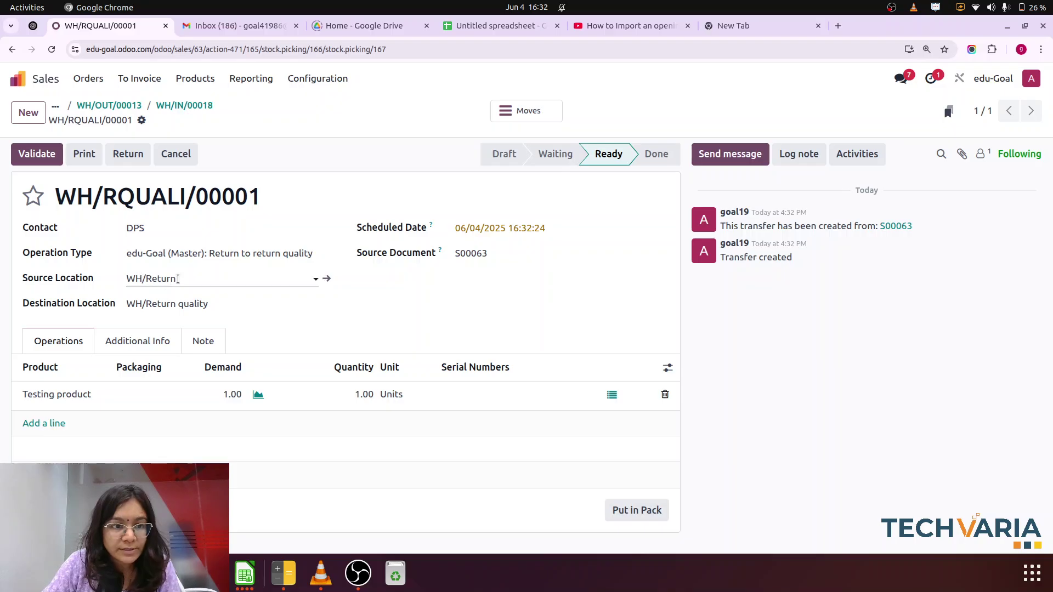
click(35, 156)
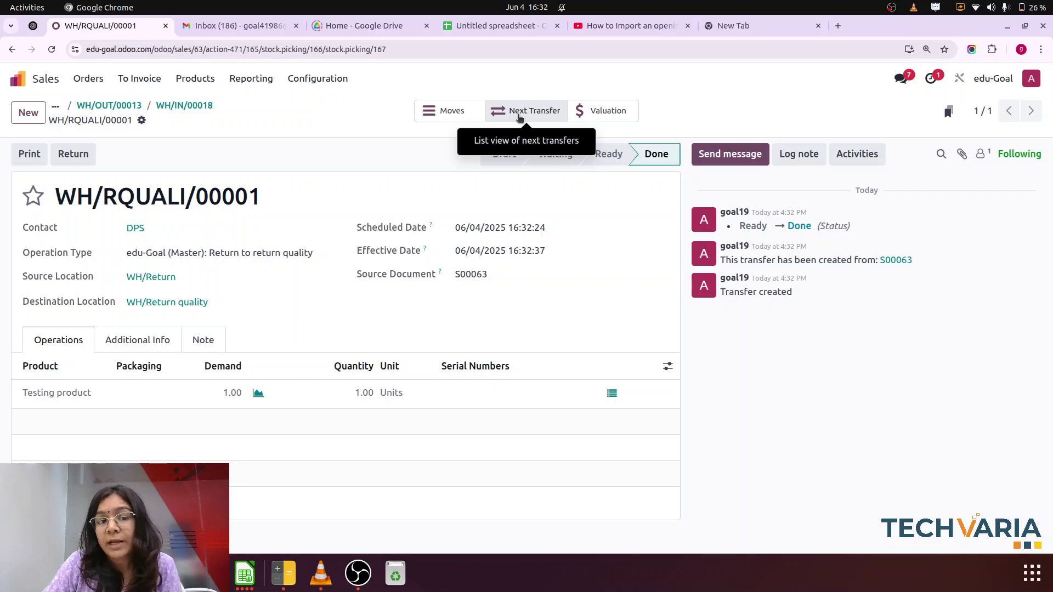
click(518, 113)
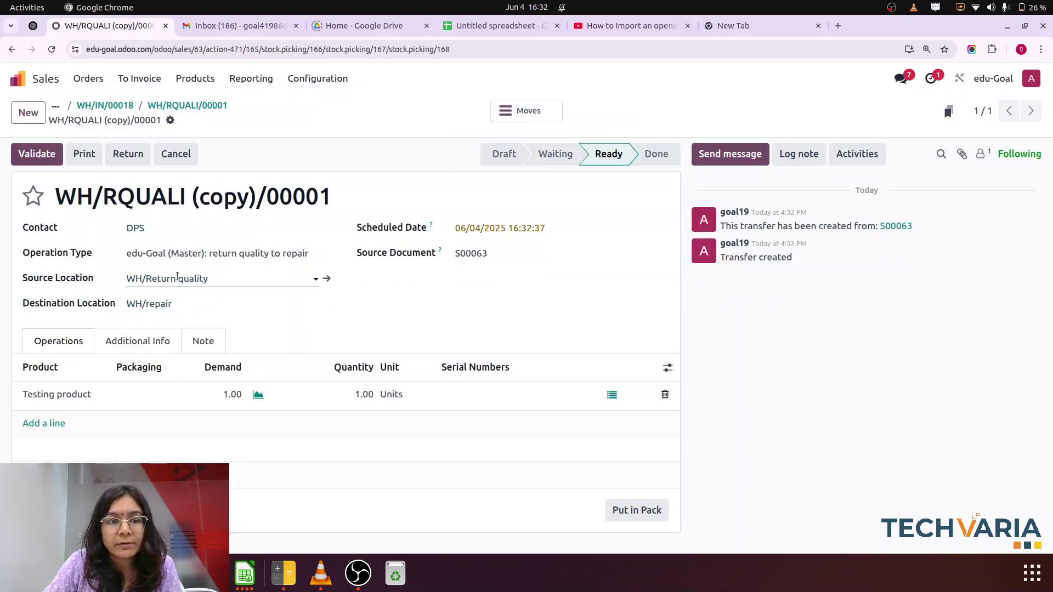
click(38, 156)
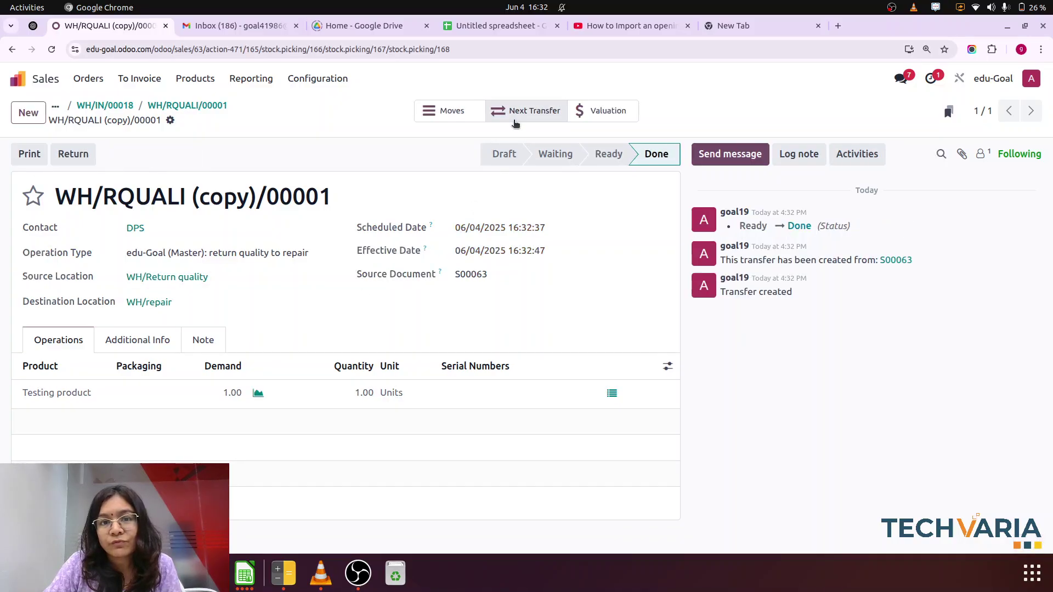
click(516, 115)
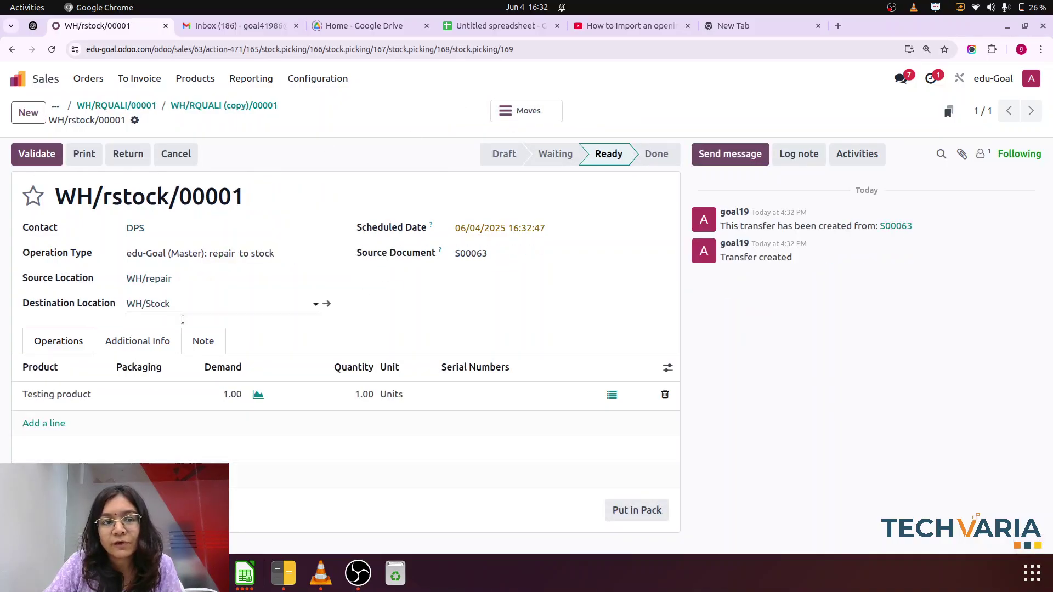
click(23, 159)
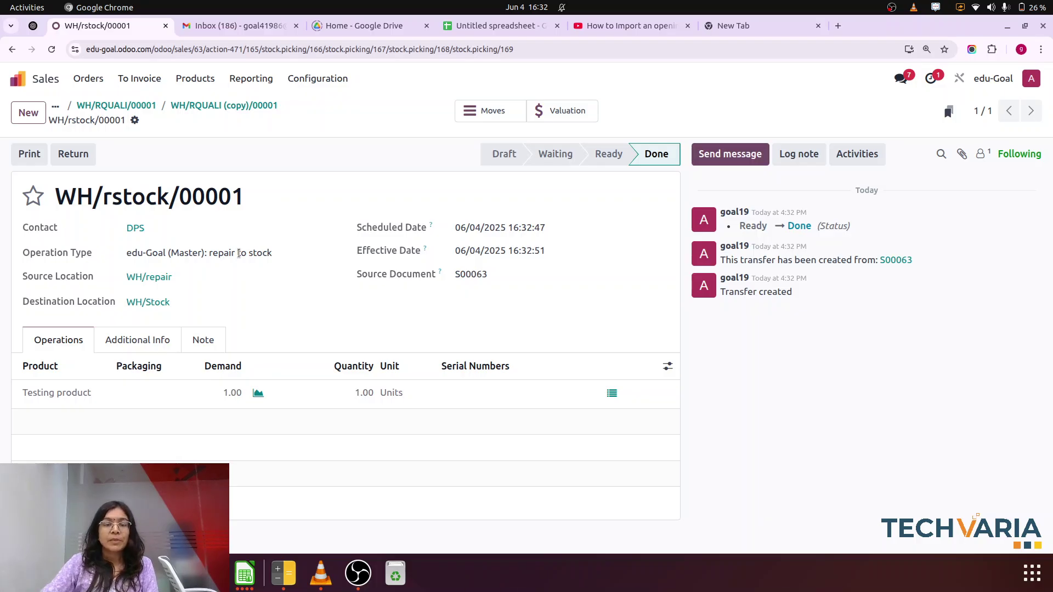
Step: Switch to the Google Sheets notes and view the sheet outlining the 2, 3 and 4 step receipt flows
click(475, 25)
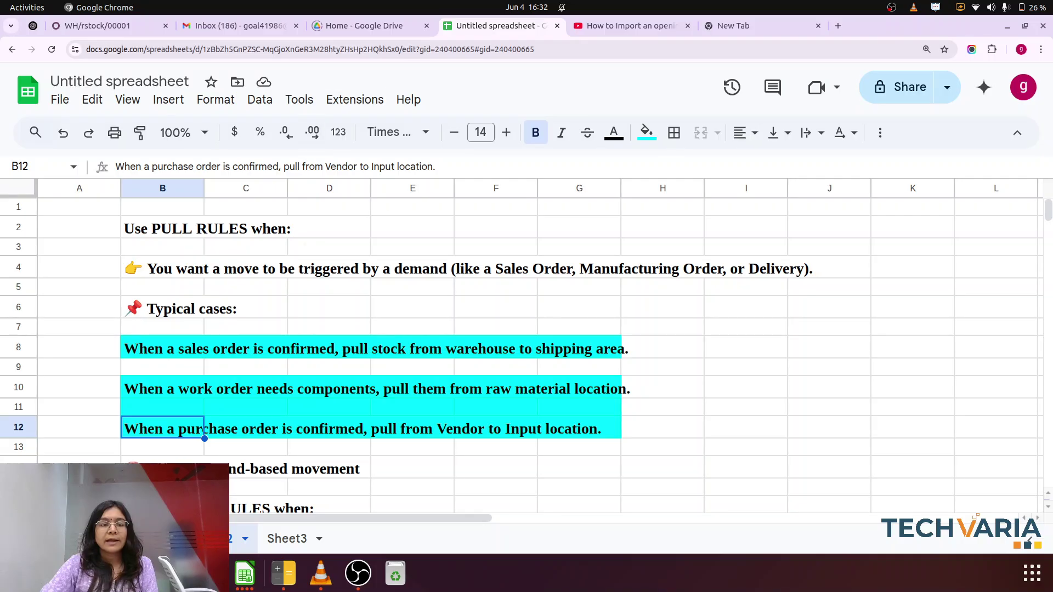
key(ctrl+shift+Page_Up)
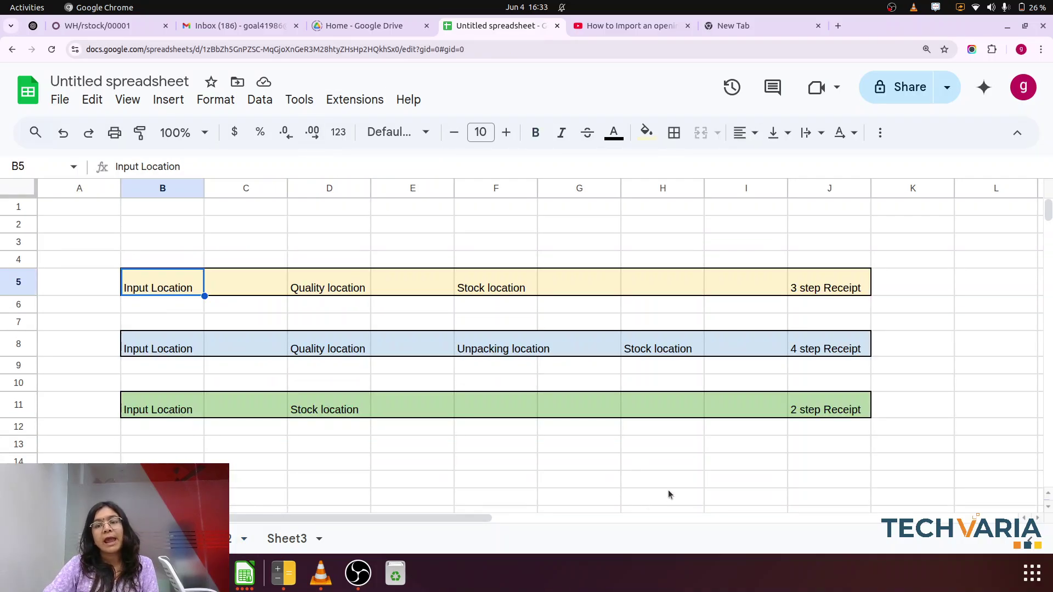